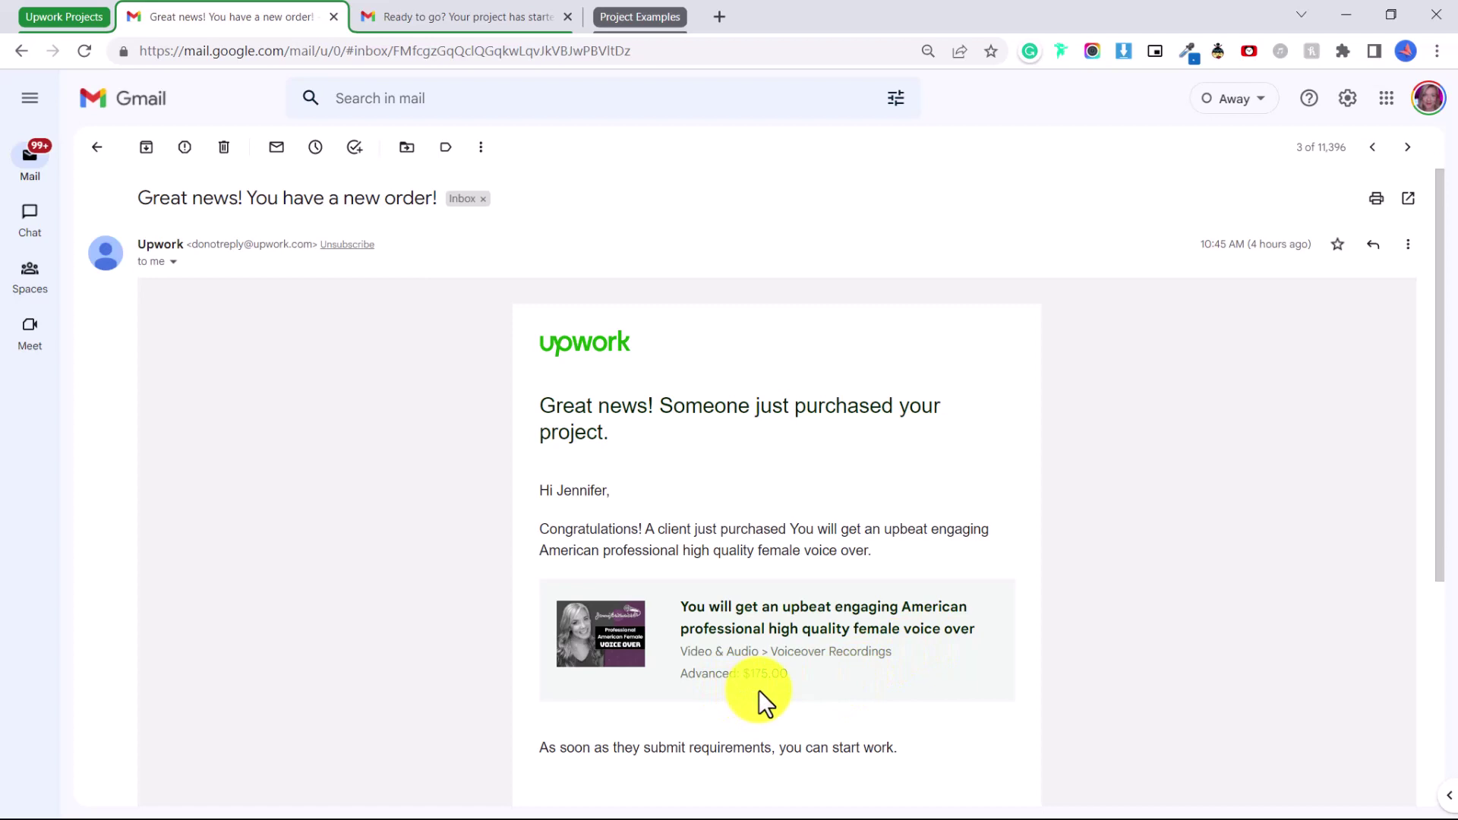
Bring up the 'Ready to go?' email and view its $175.00 amount and Sep 18, 2022 due date
{"action": "left_click", "coordinate": [499, 17]}
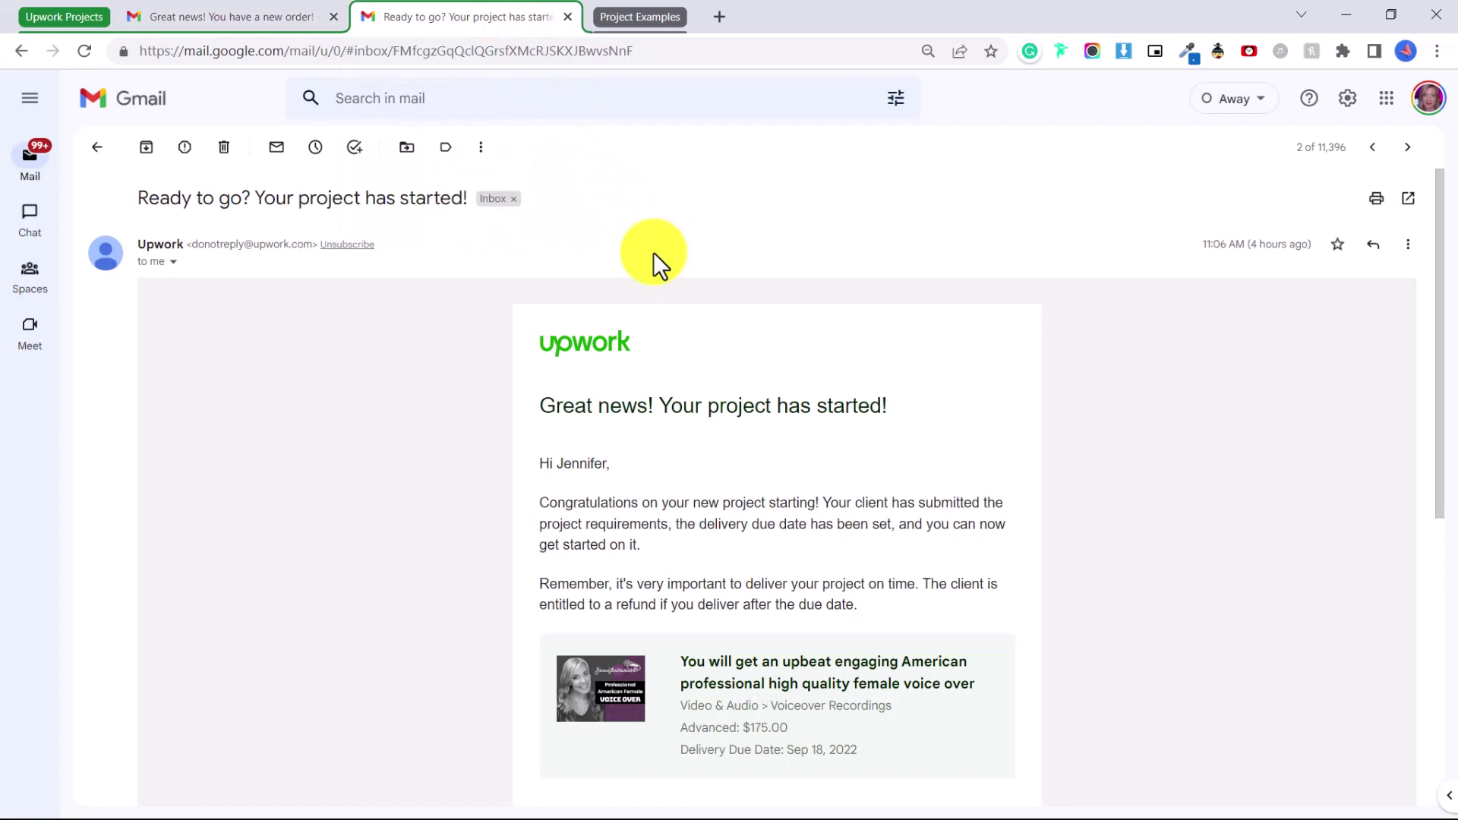
{"action": "scroll", "coordinate": [991, 456], "scroll_direction": "down", "scroll_amount": 3}
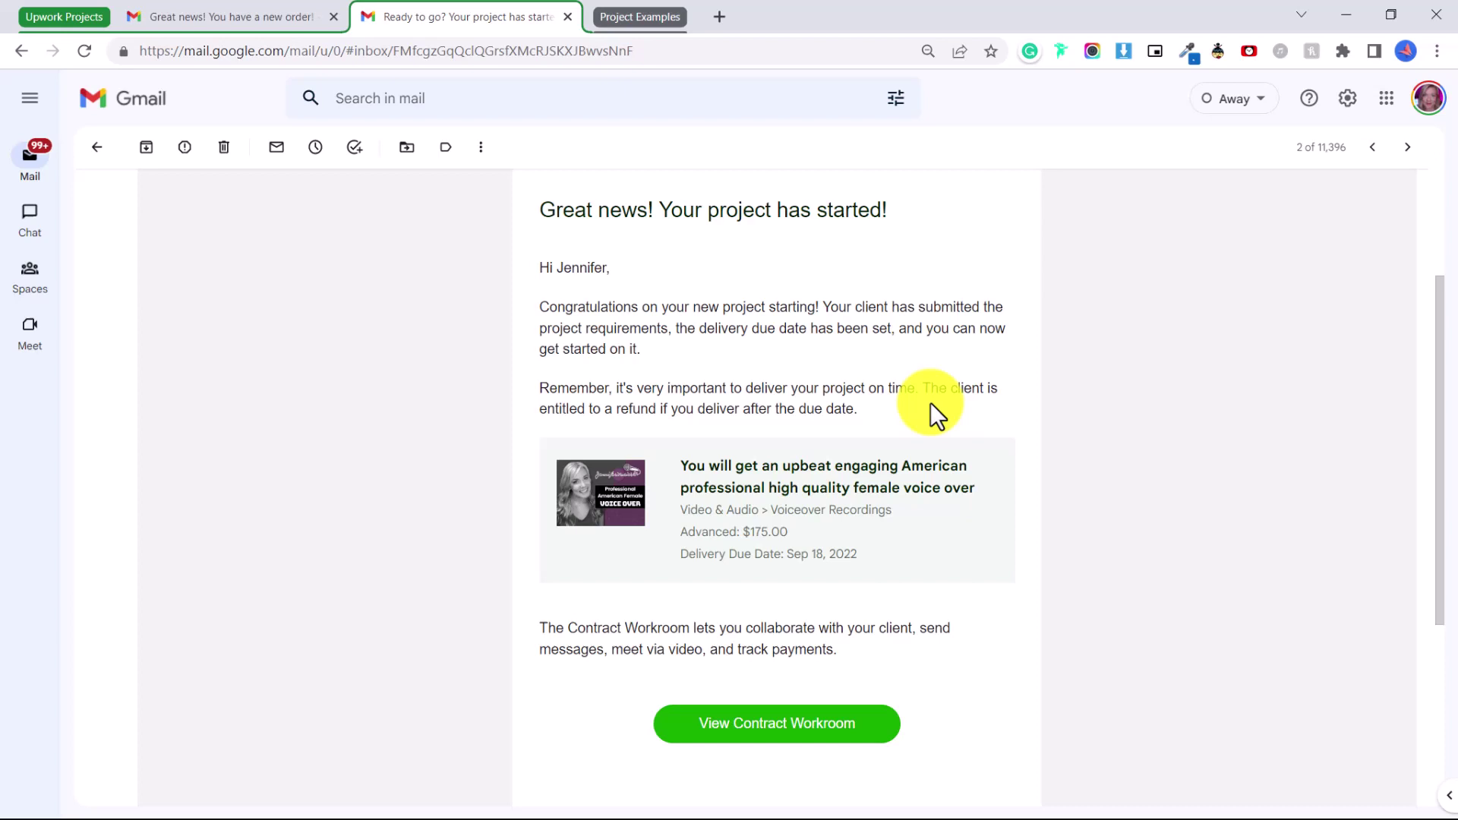
{"action": "left_click_drag", "start_coordinate": [808, 541], "coordinate": [750, 541]}
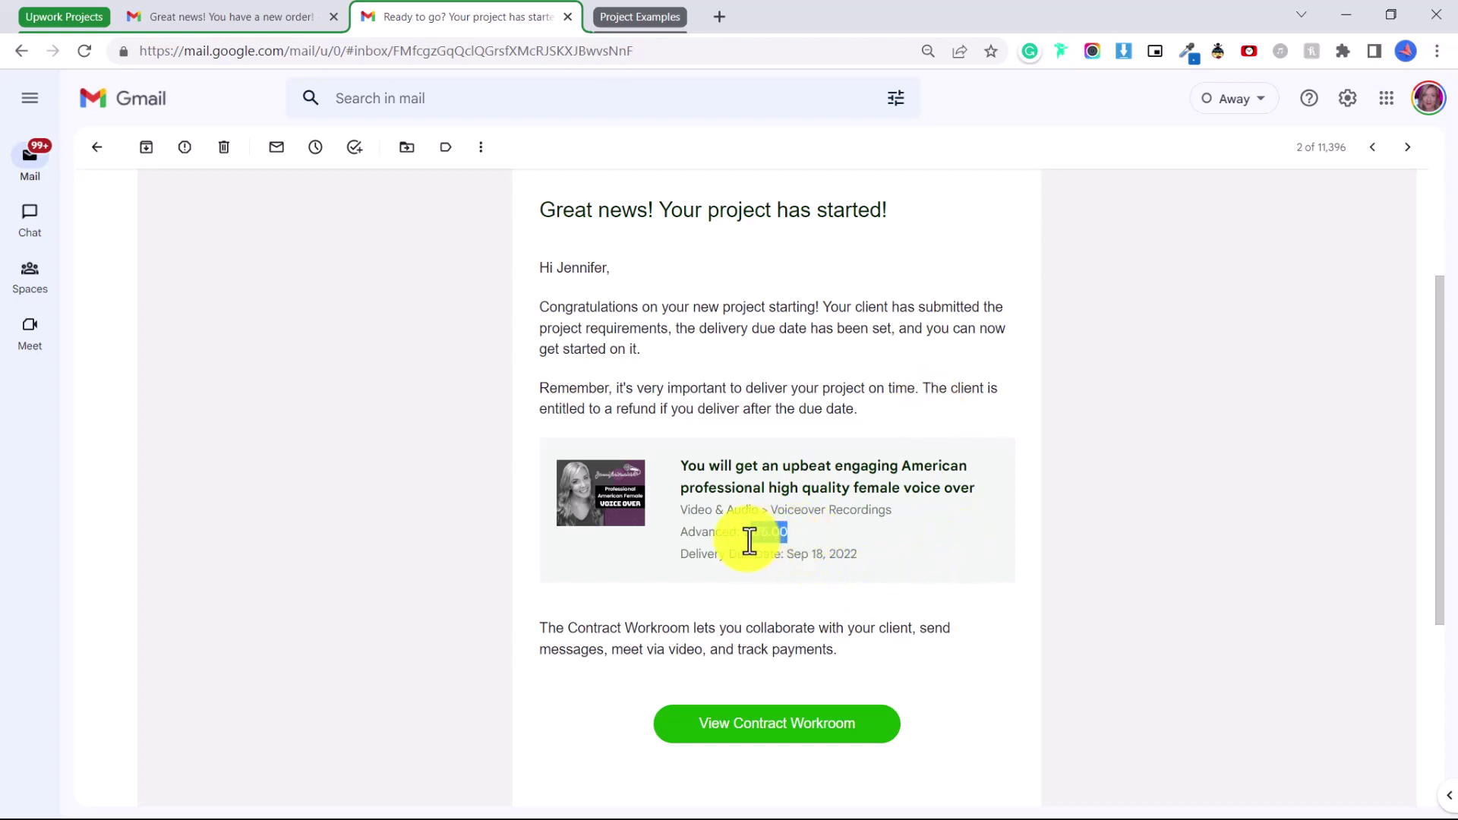
{"action": "left_click", "coordinate": [853, 536]}
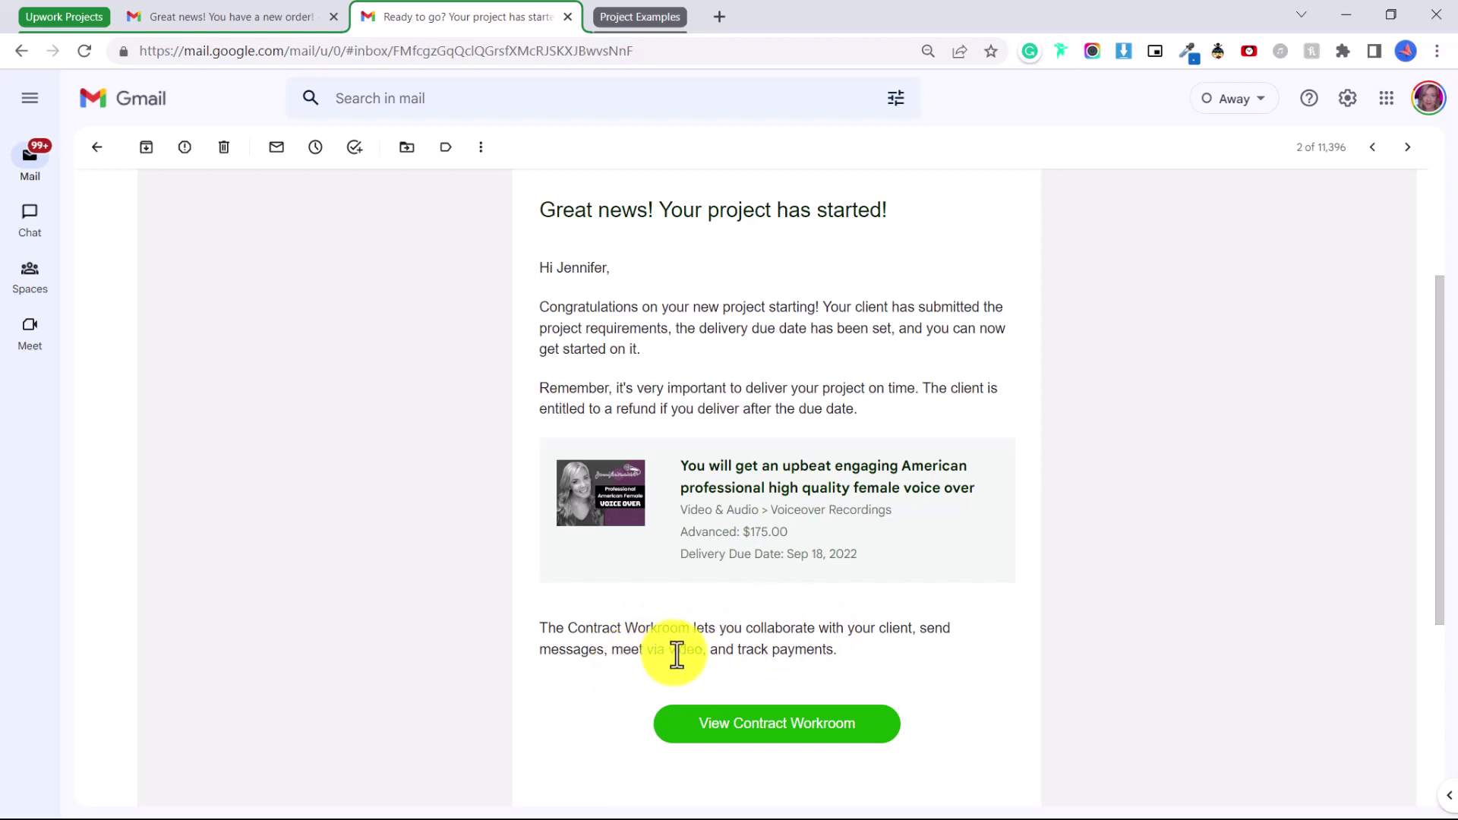
Open the voice-over order's Contract Workroom and read through its Details tab
{"action": "left_click", "coordinate": [733, 737]}
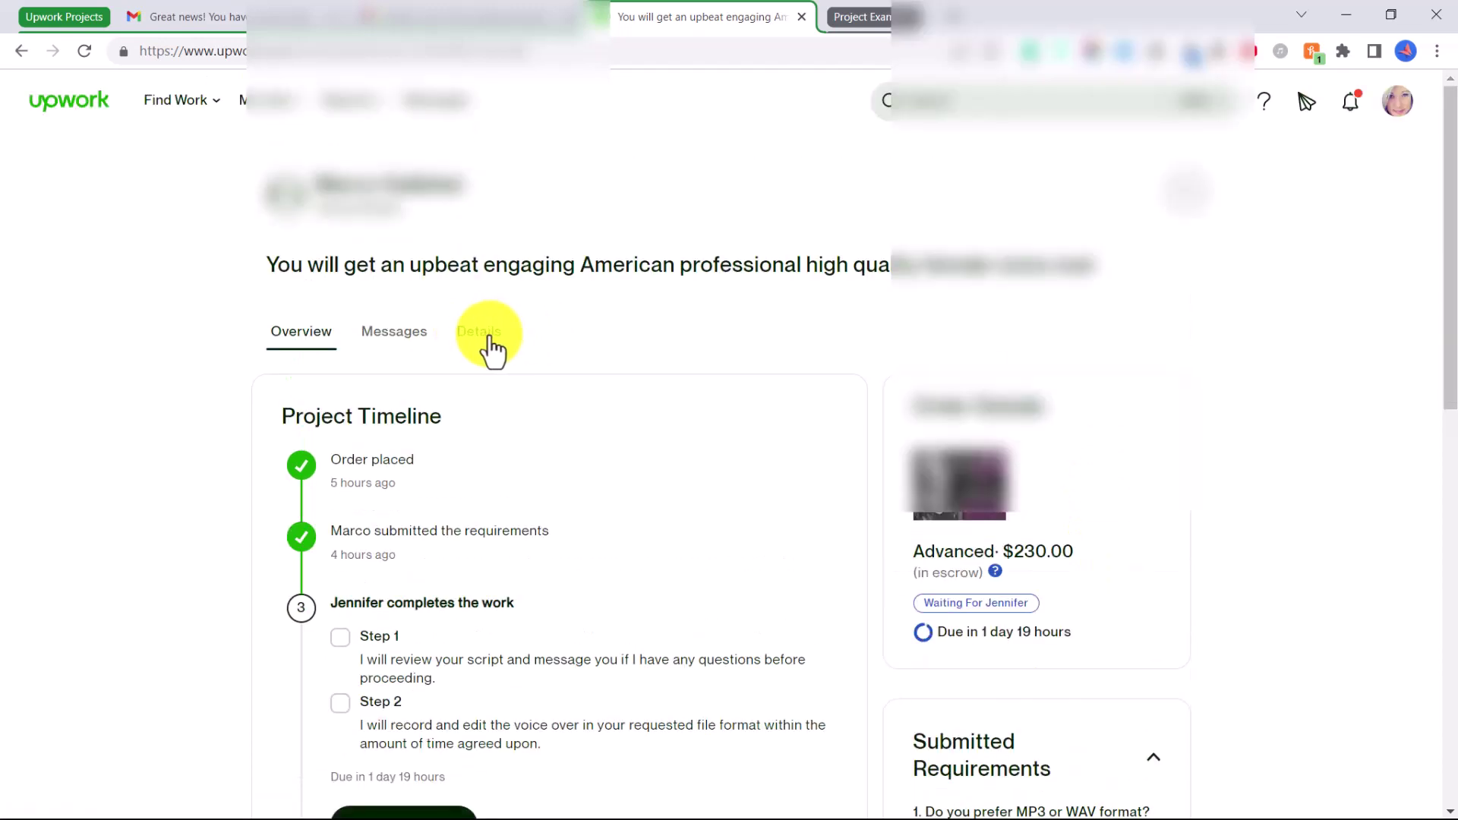
{"action": "left_click", "coordinate": [489, 348]}
{"action": "scroll", "coordinate": [734, 407], "scroll_direction": "down", "scroll_amount": 4}
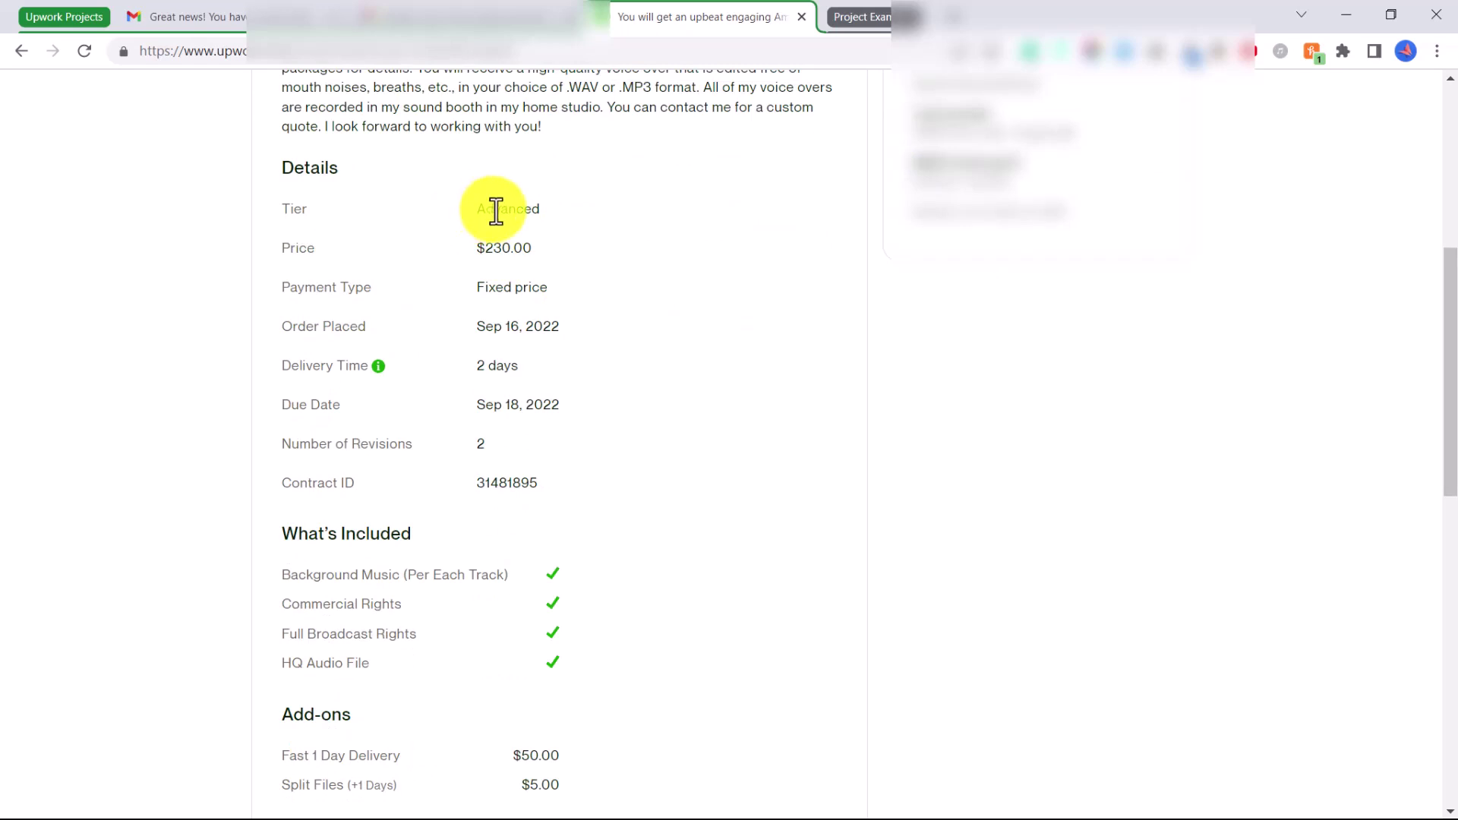
{"action": "scroll", "coordinate": [471, 473], "scroll_direction": "down", "scroll_amount": 1}
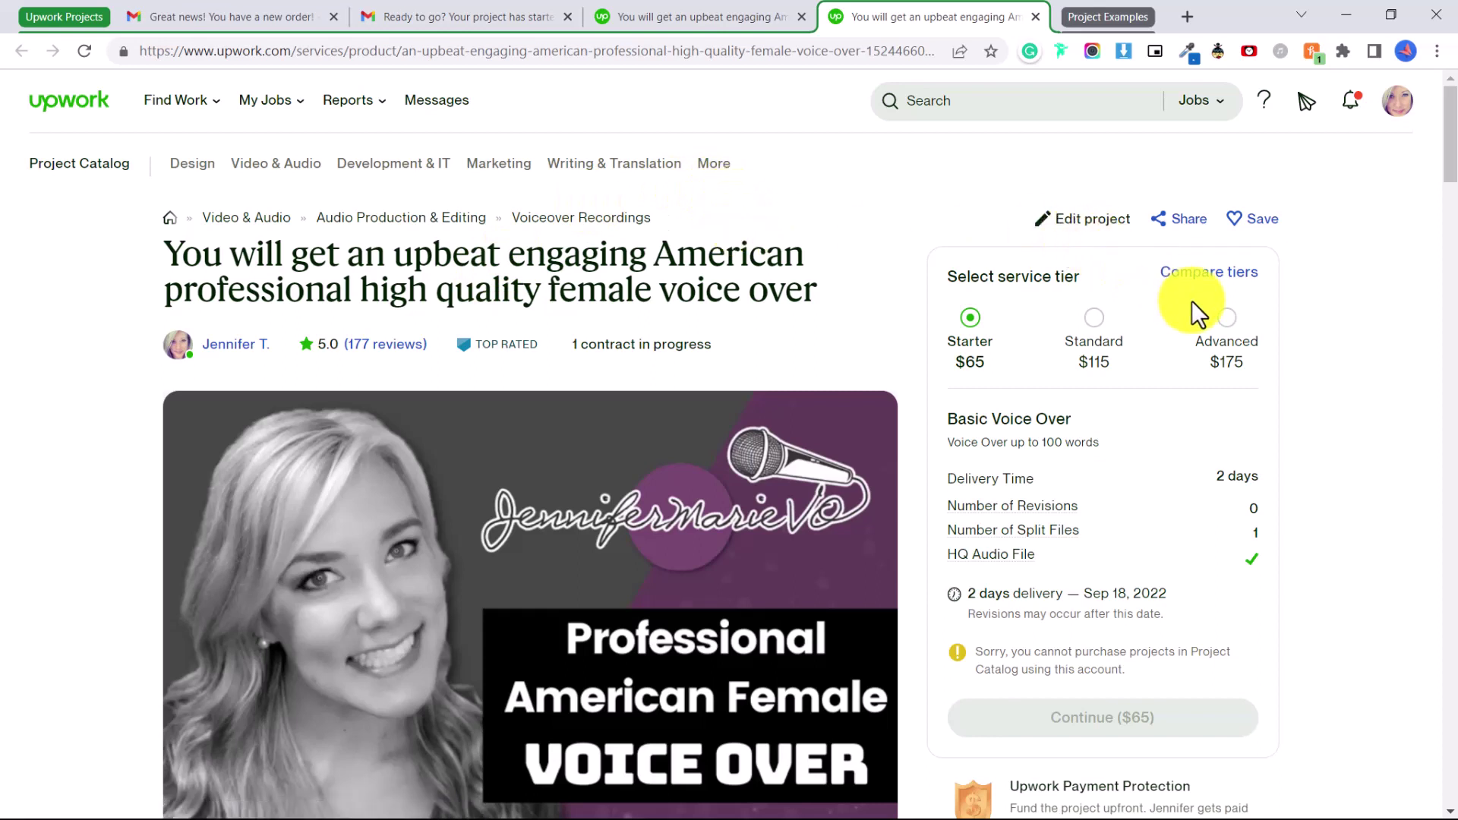
Preview the Advanced $175 tier's contents, then return to the in-progress contract's Overview timeline
{"action": "left_click", "coordinate": [1228, 319]}
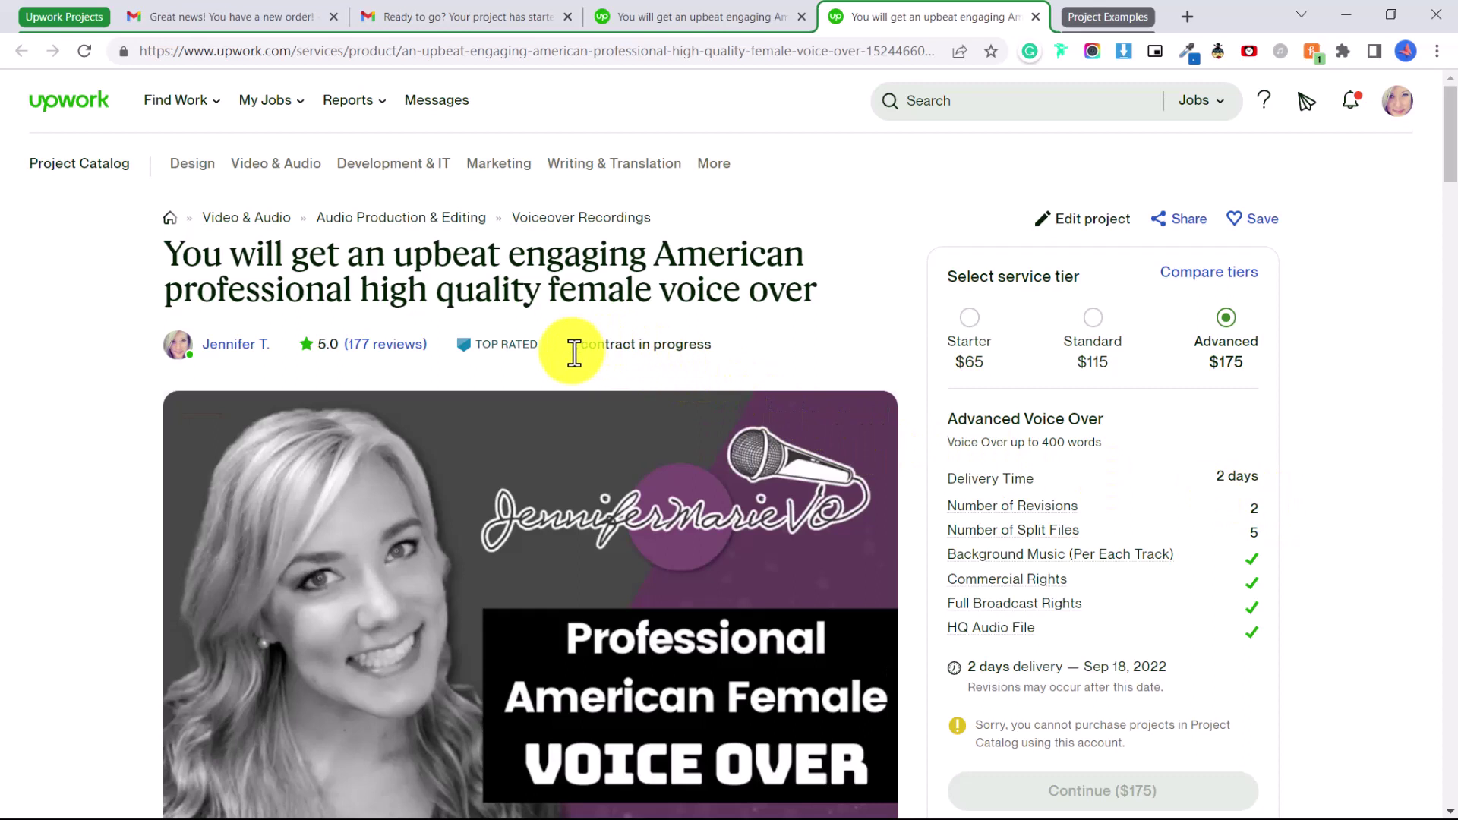
{"action": "left_click", "coordinate": [706, 345]}
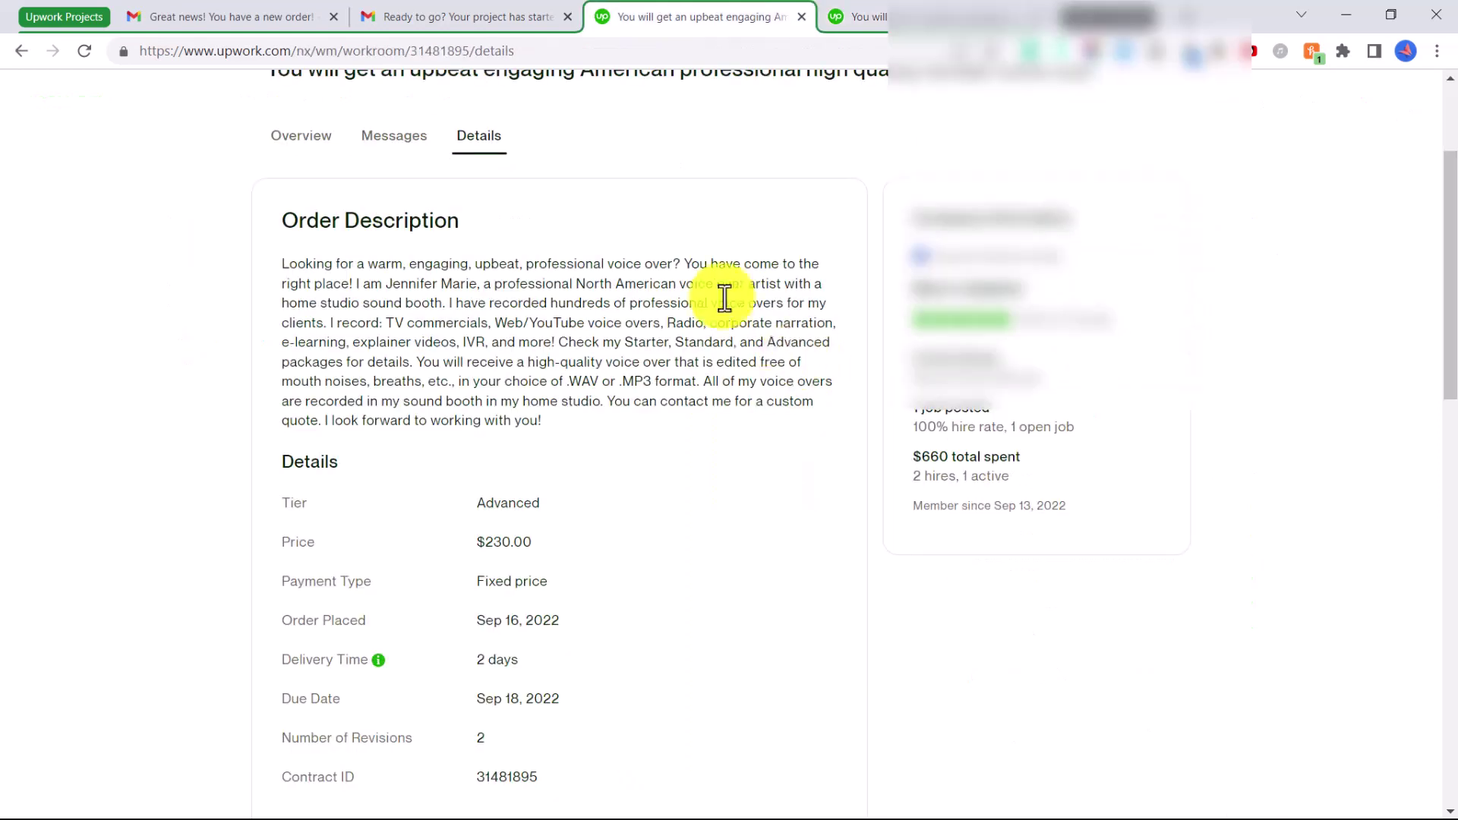
{"action": "left_click", "coordinate": [306, 145]}
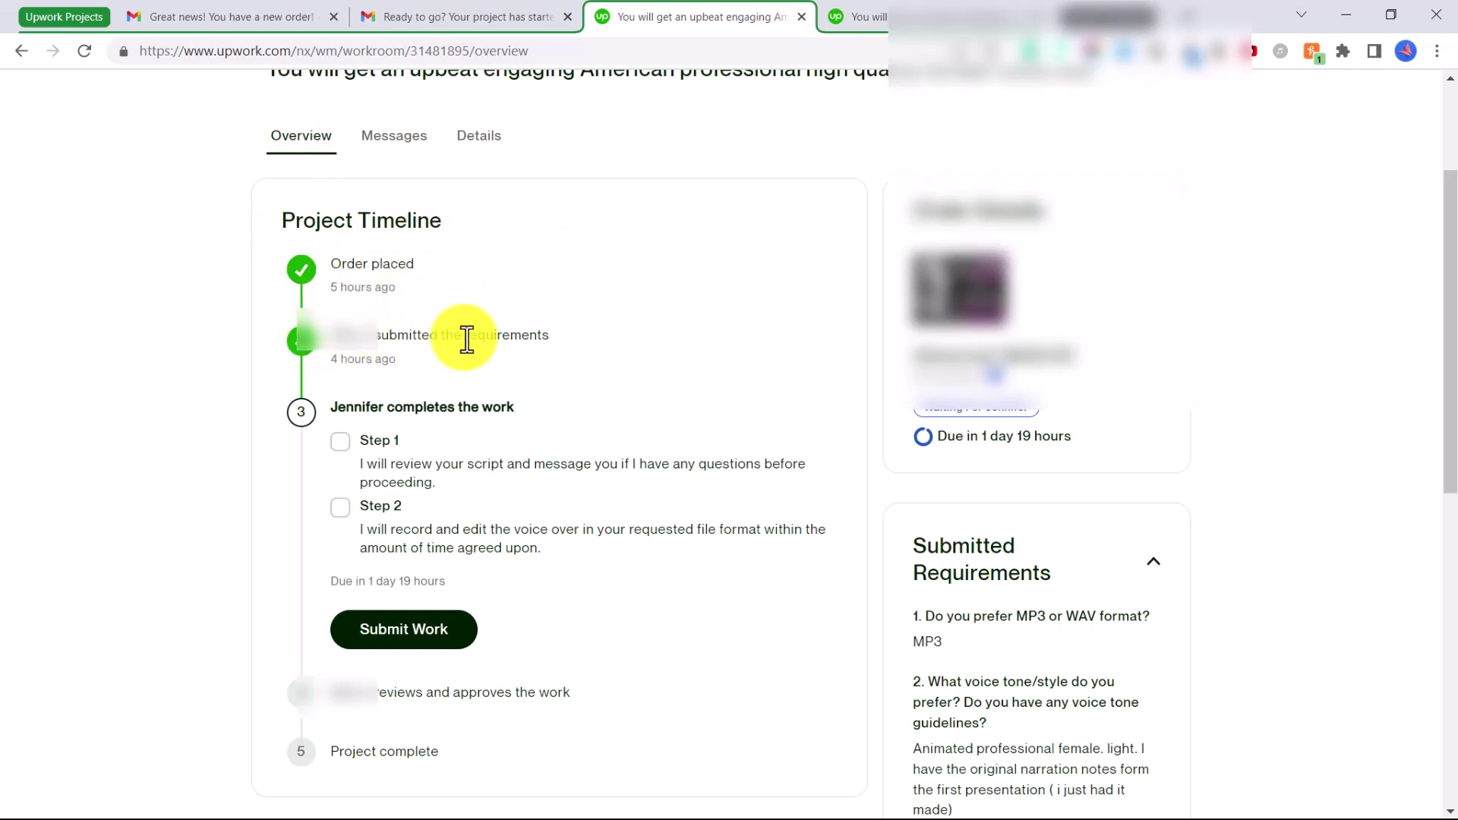
{"action": "scroll", "coordinate": [616, 466], "scroll_direction": "up", "scroll_amount": 2}
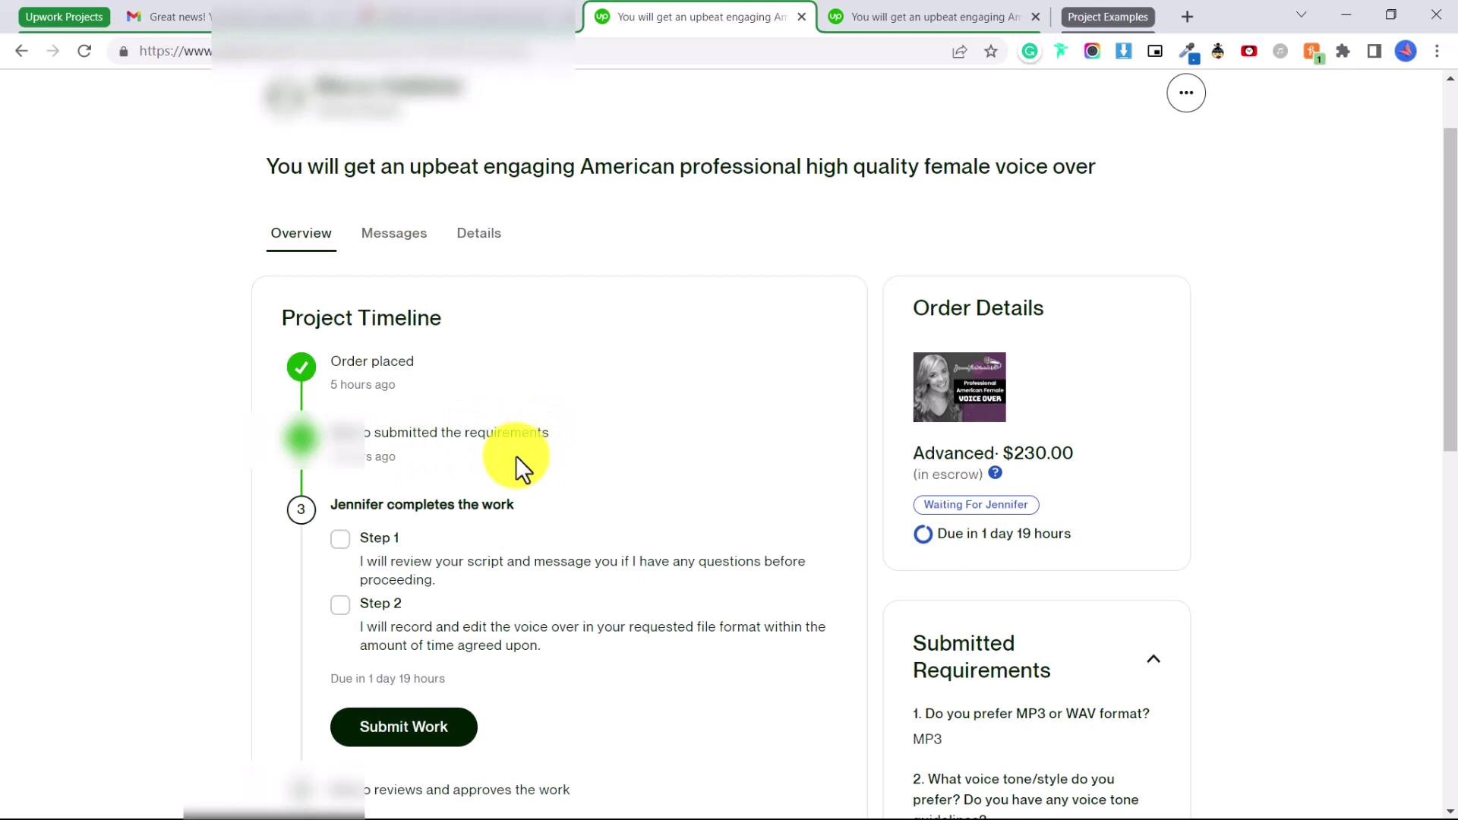
View the client's submitted requirements from the Messages thread, then return to the workroom overview
{"action": "left_click", "coordinate": [403, 249]}
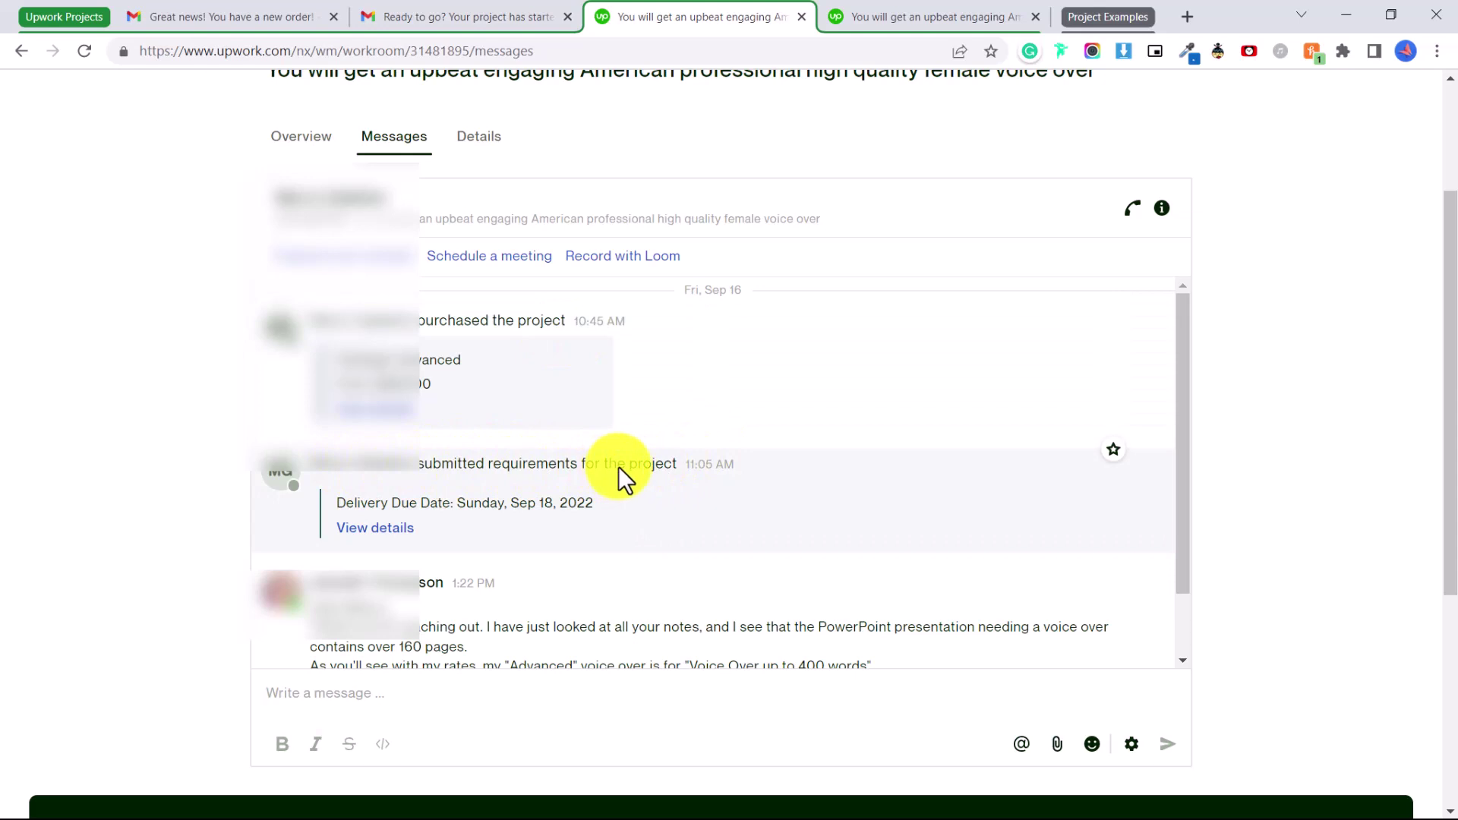
{"action": "left_click", "coordinate": [377, 529]}
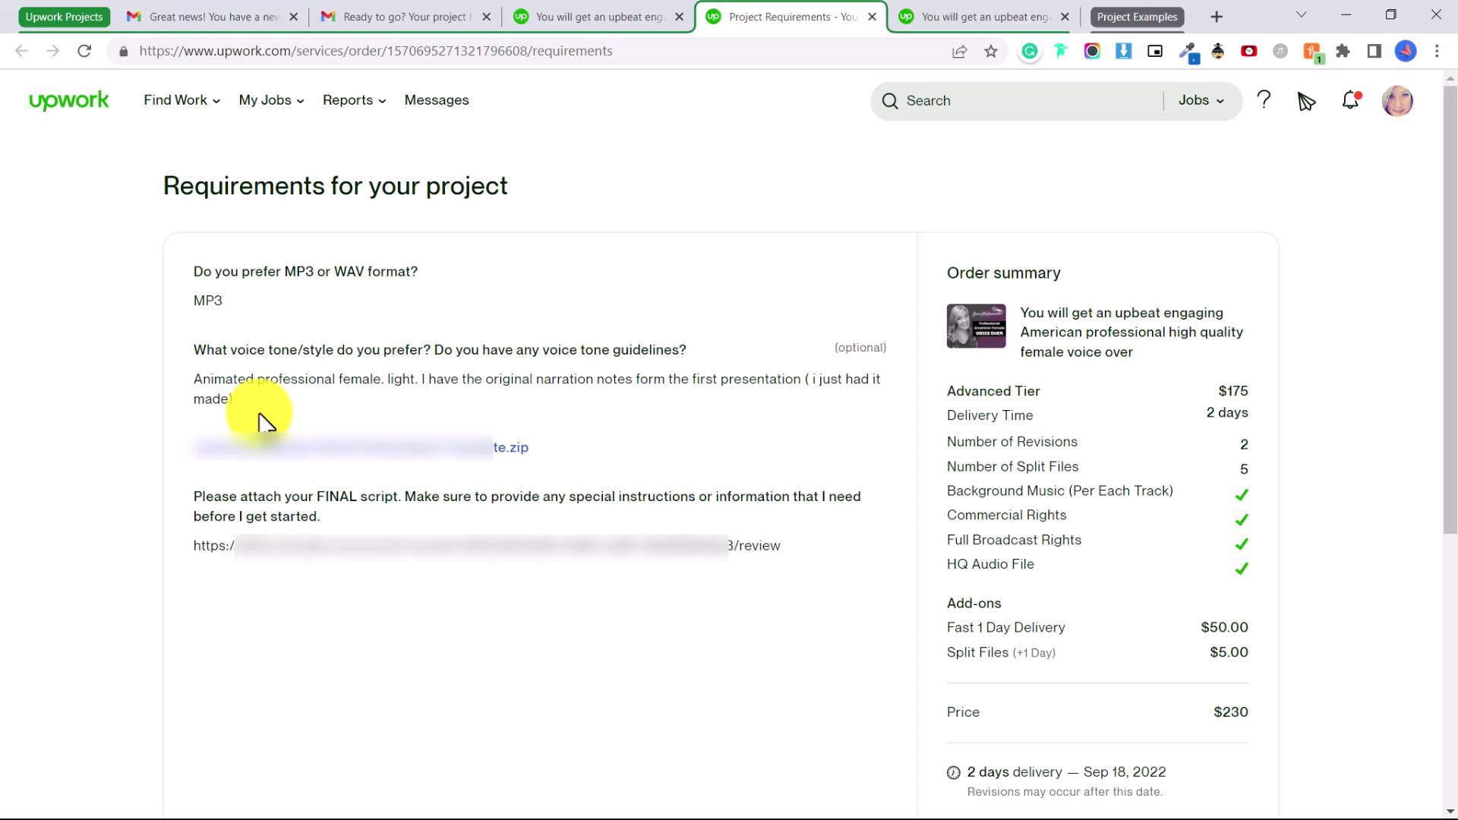
{"action": "key", "text": "ctrl+shift+Tab"}
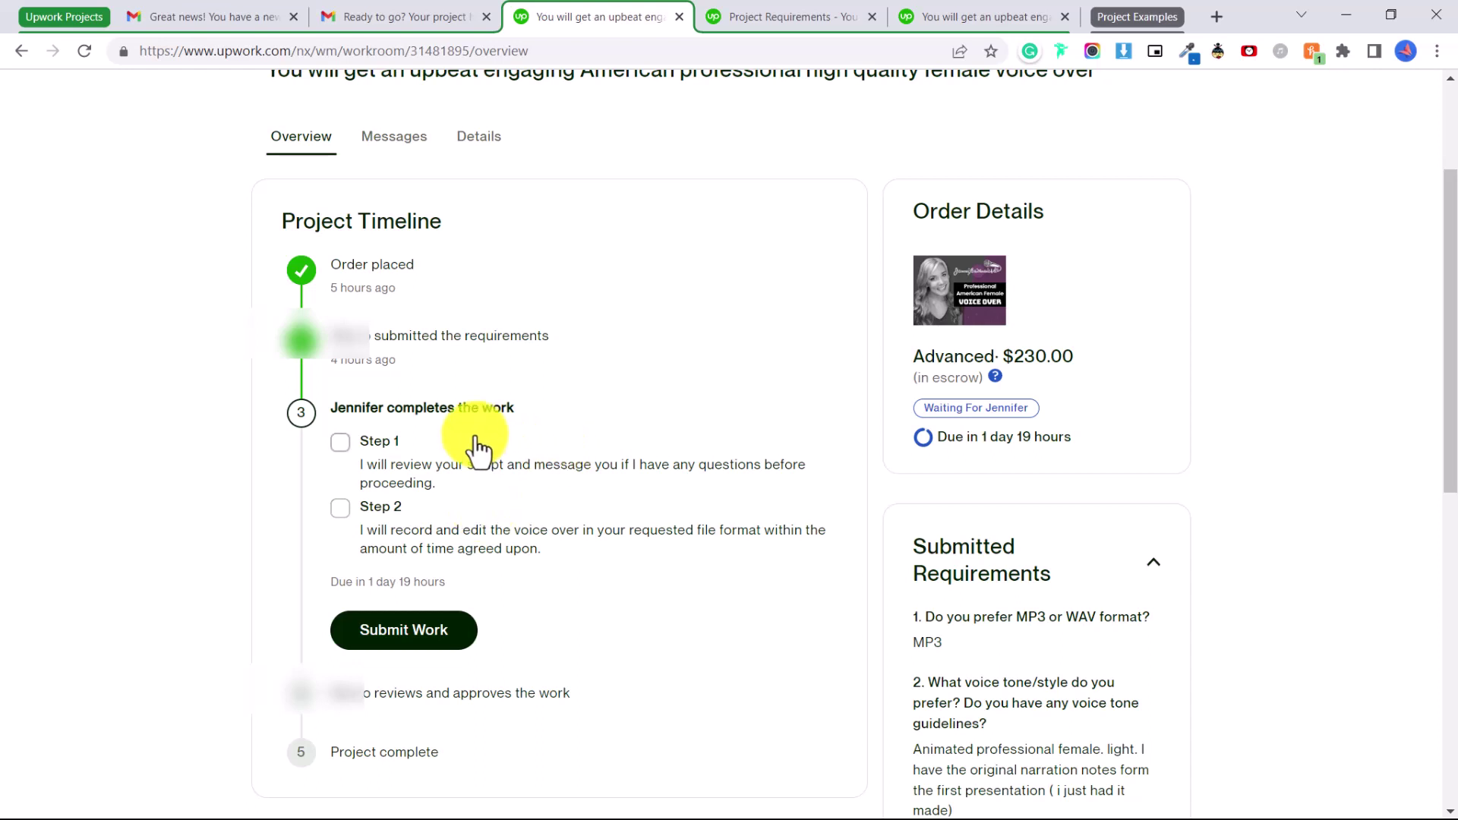
Mark Step 1 done in the project timeline, leaving Step 2 unticked
{"action": "left_click", "coordinate": [347, 448]}
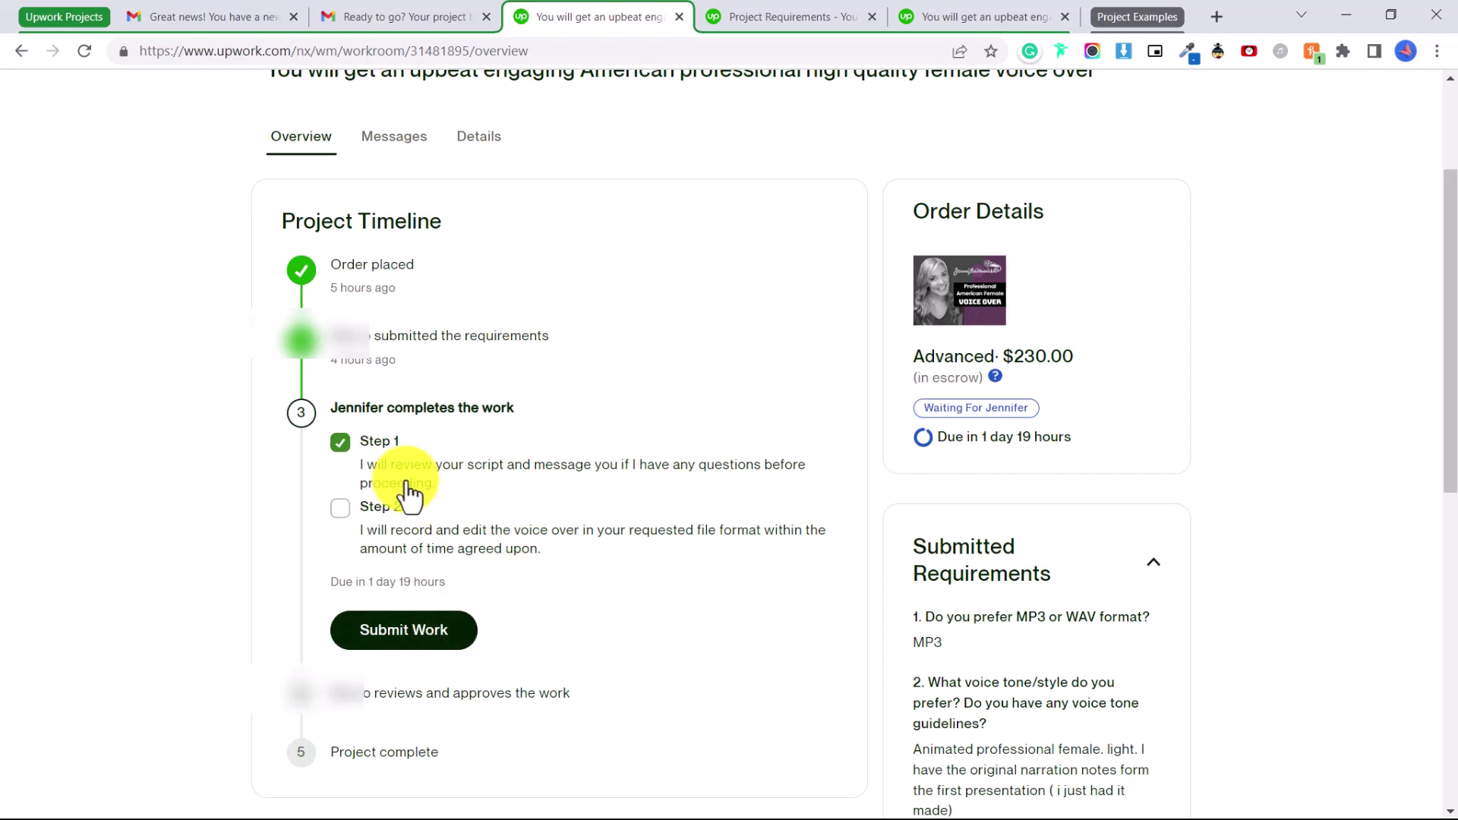
{"action": "left_click", "coordinate": [343, 509]}
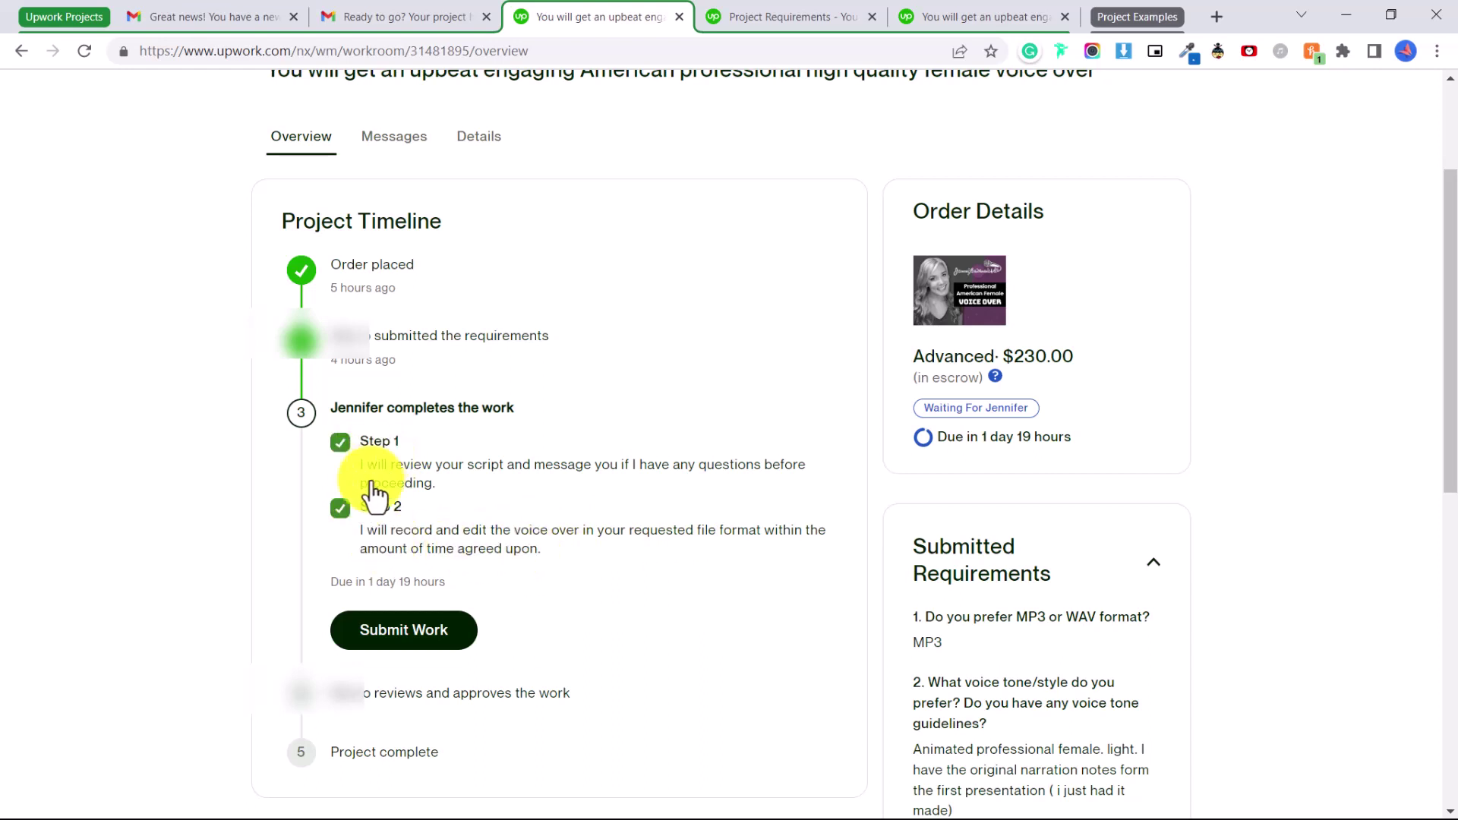
{"action": "left_click", "coordinate": [341, 508]}
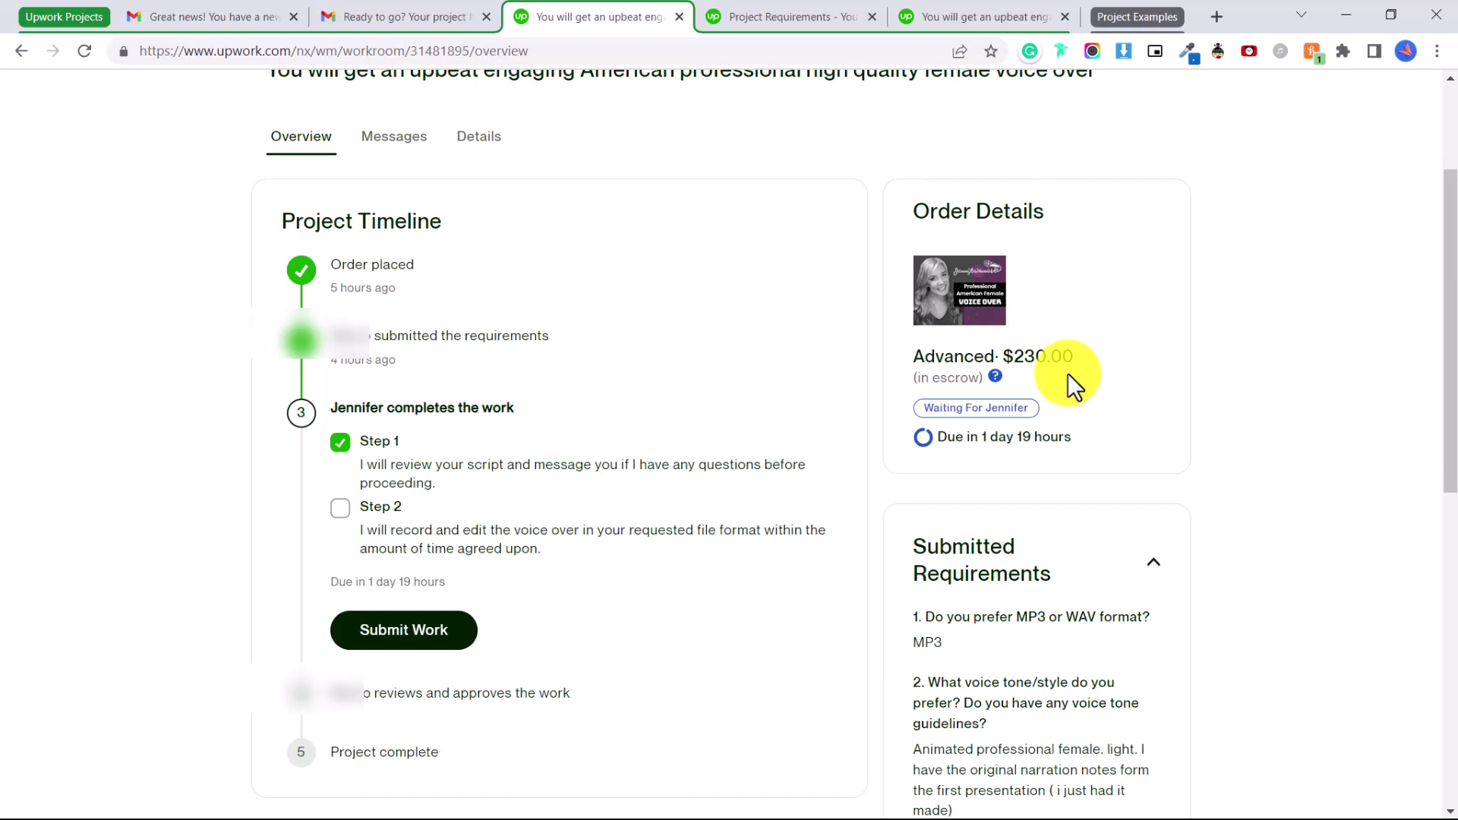
Switch to the 'video editing' Project Catalog results and scroll through the 17,355 projects
{"action": "left_click", "coordinate": [1137, 16]}
{"action": "left_click", "coordinate": [990, 21]}
{"action": "scroll", "coordinate": [775, 245], "scroll_direction": "up", "scroll_amount": 2}
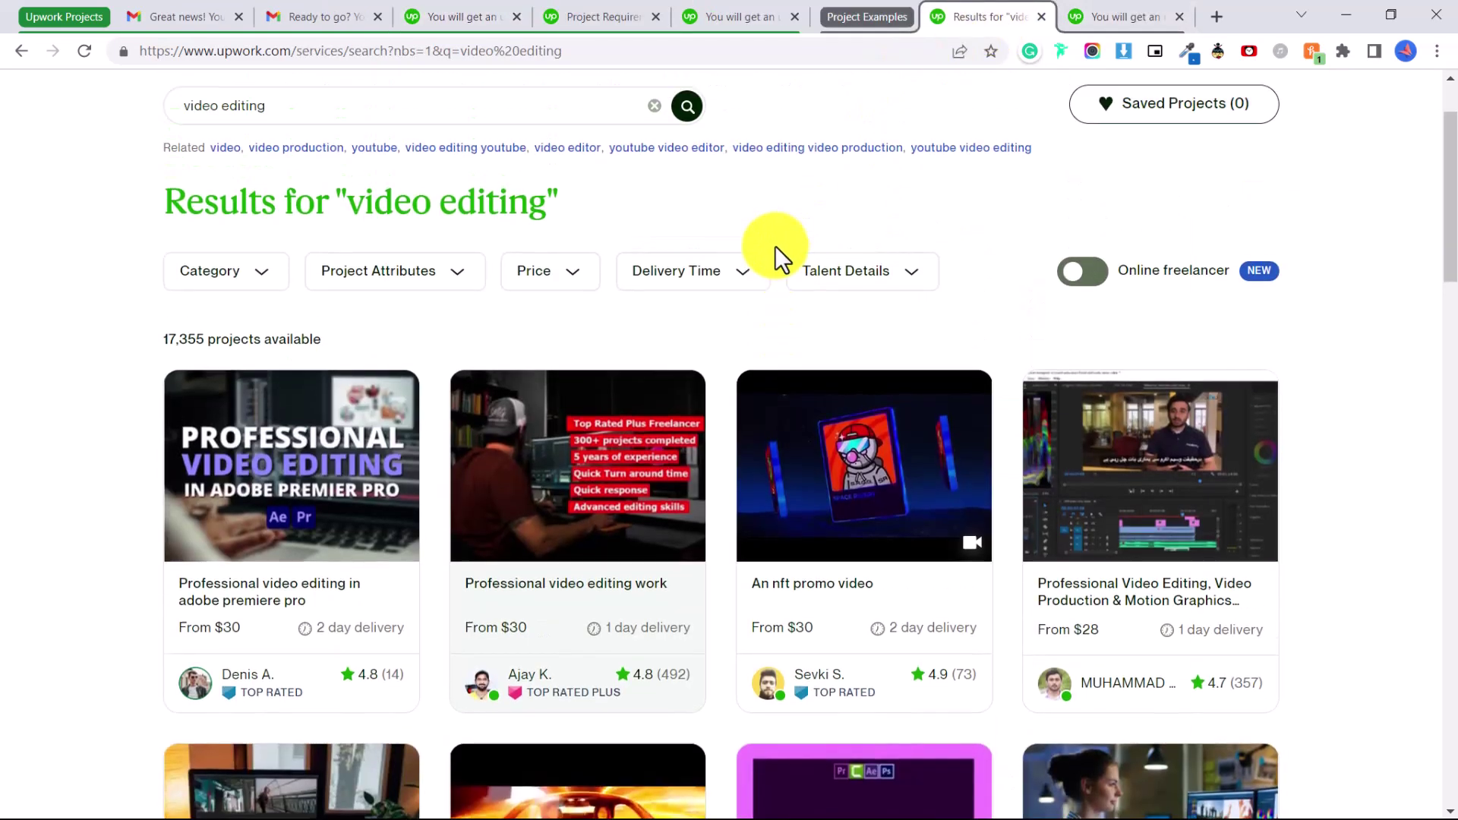
{"action": "scroll", "coordinate": [351, 213], "scroll_direction": "up", "scroll_amount": 2}
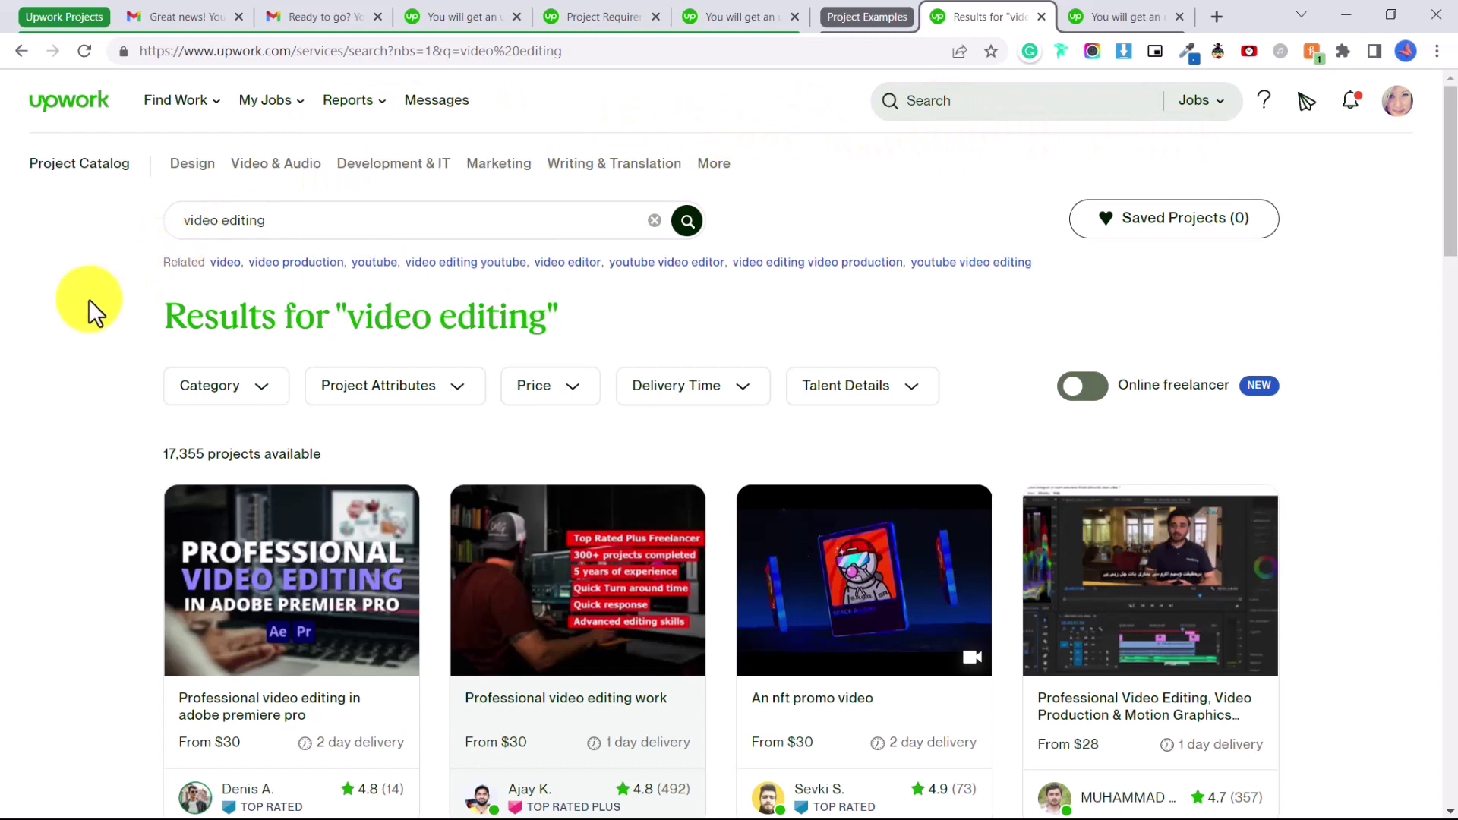
{"action": "scroll", "coordinate": [89, 287], "scroll_direction": "down", "scroll_amount": 3}
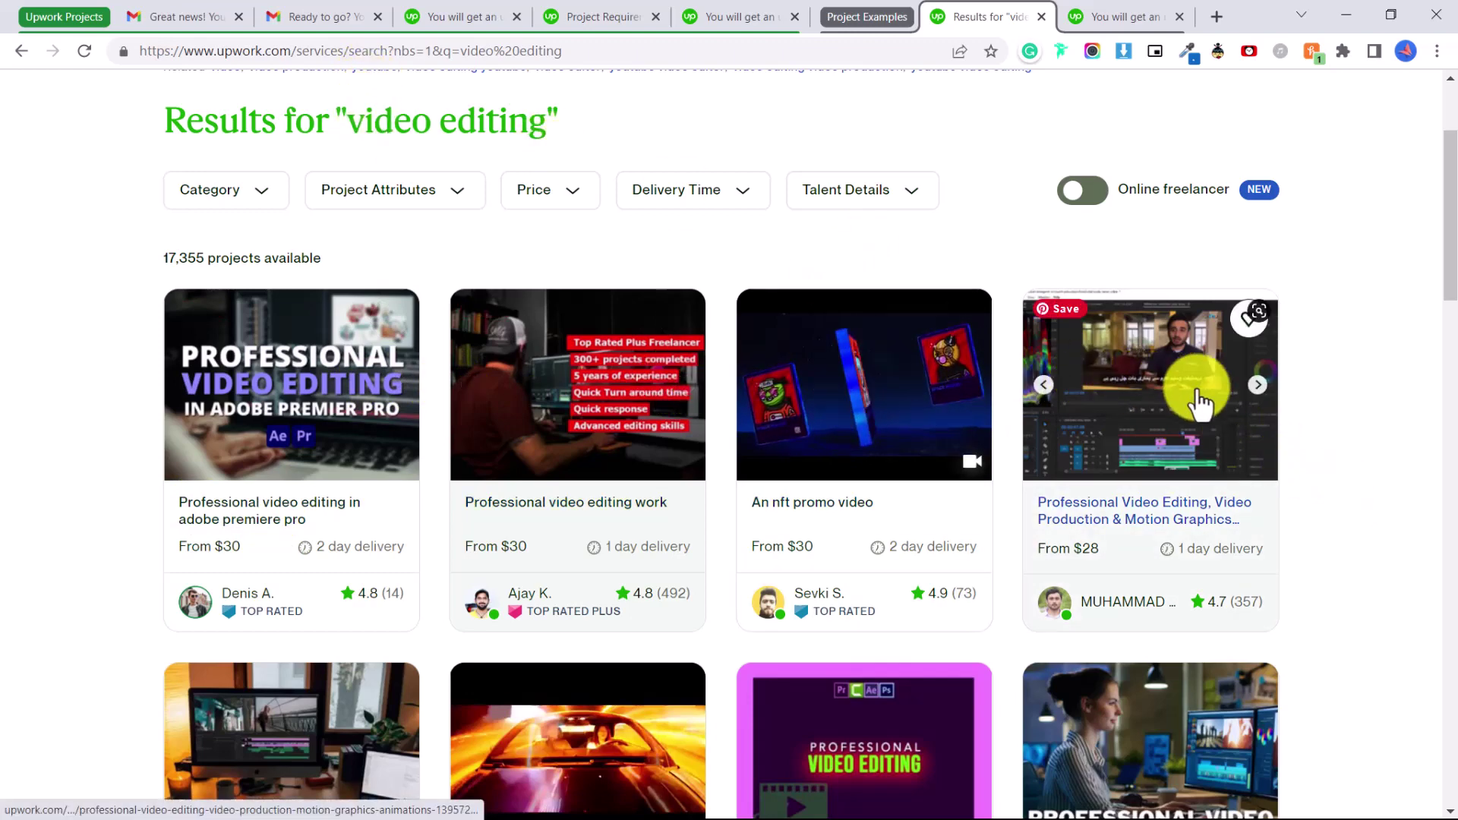
{"action": "scroll", "coordinate": [1195, 390], "scroll_direction": "down", "scroll_amount": 1}
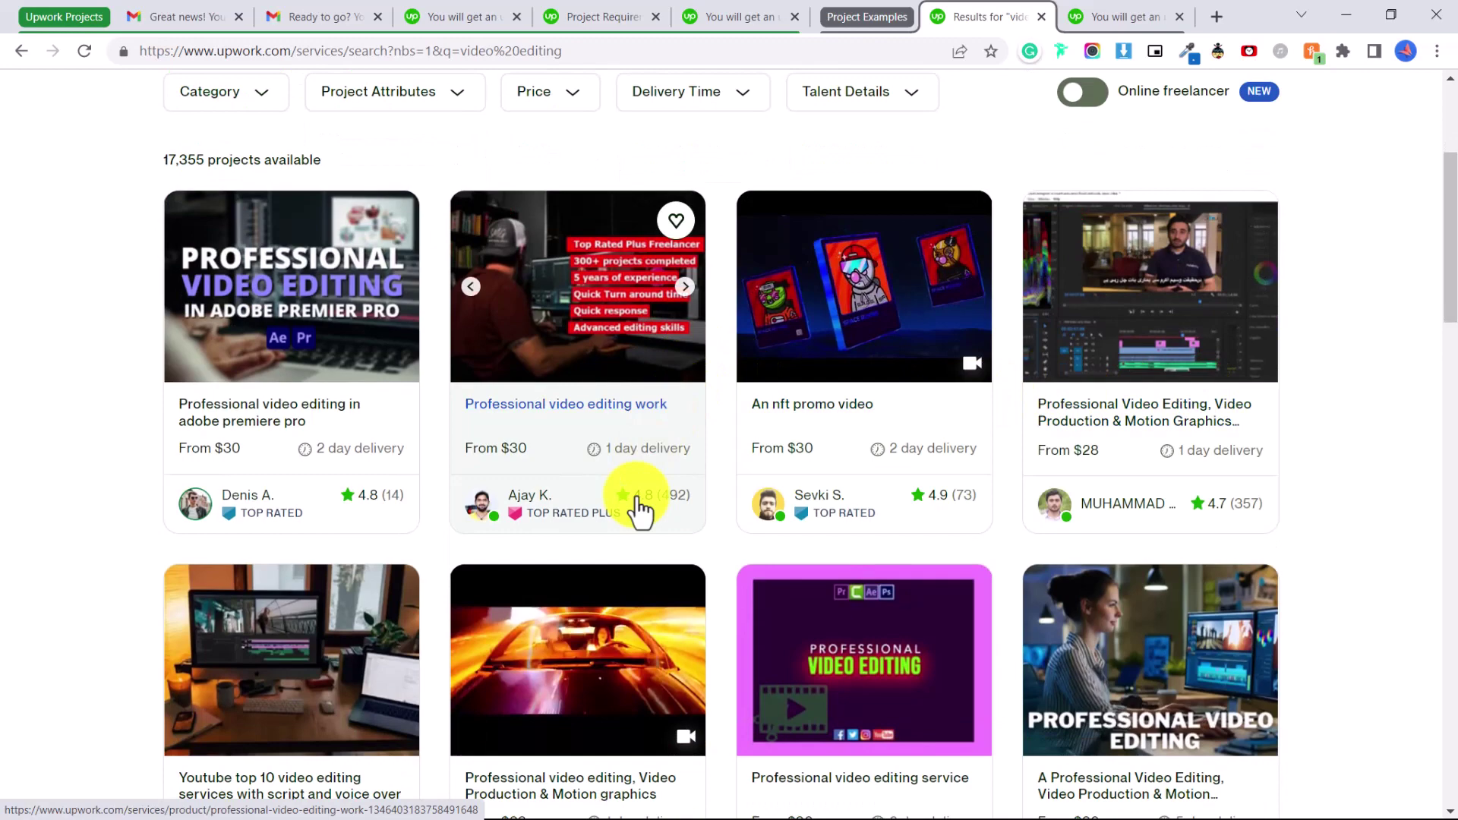
Browse the professional video editing gig's tiers, reviews and steps, then switch back to the voice-over workroom
{"action": "left_click", "coordinate": [619, 341]}
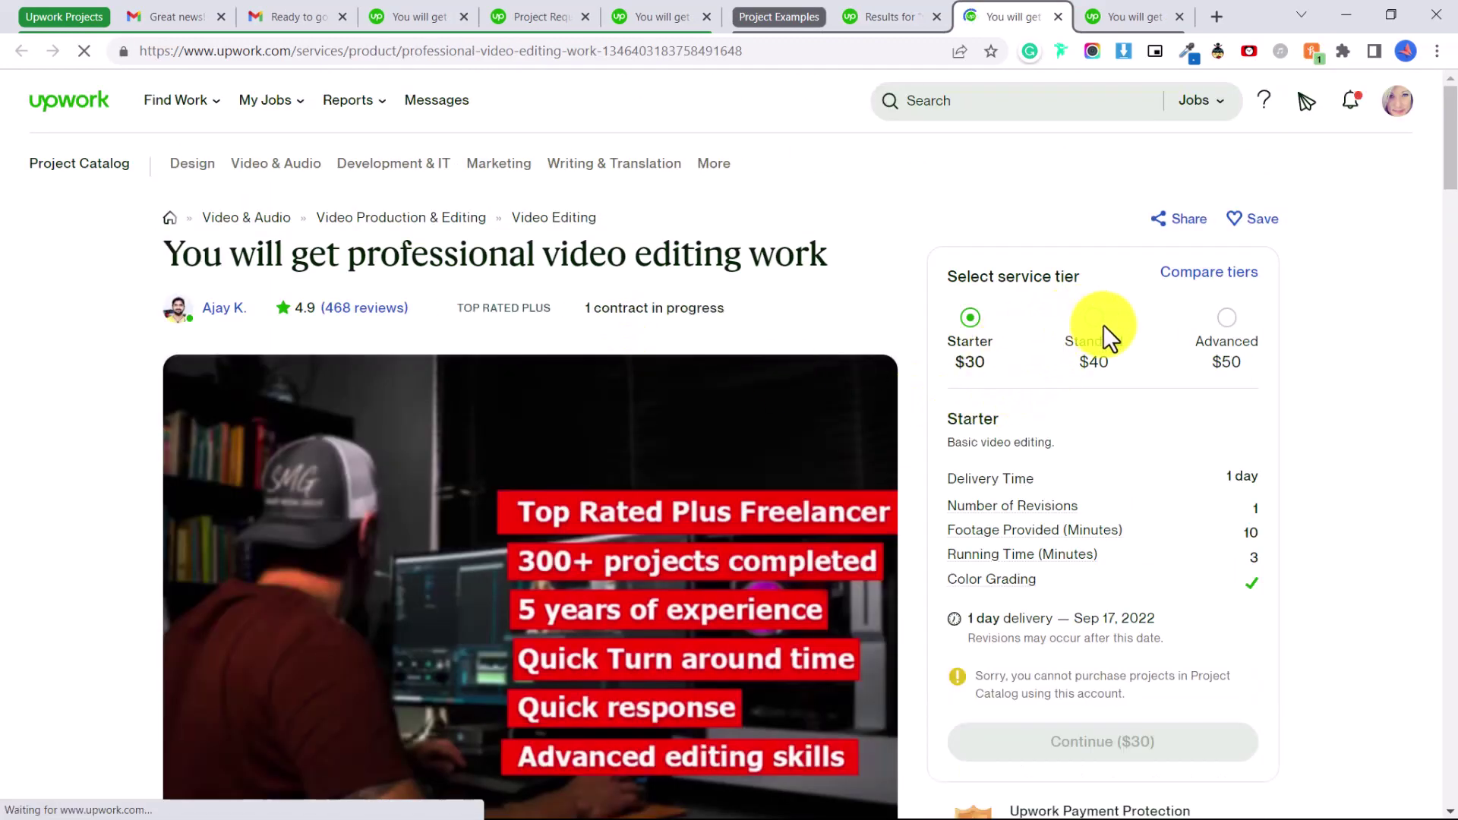
{"action": "scroll", "coordinate": [1074, 375], "scroll_direction": "down", "scroll_amount": 10}
{"action": "scroll", "coordinate": [641, 522], "scroll_direction": "down", "scroll_amount": 9}
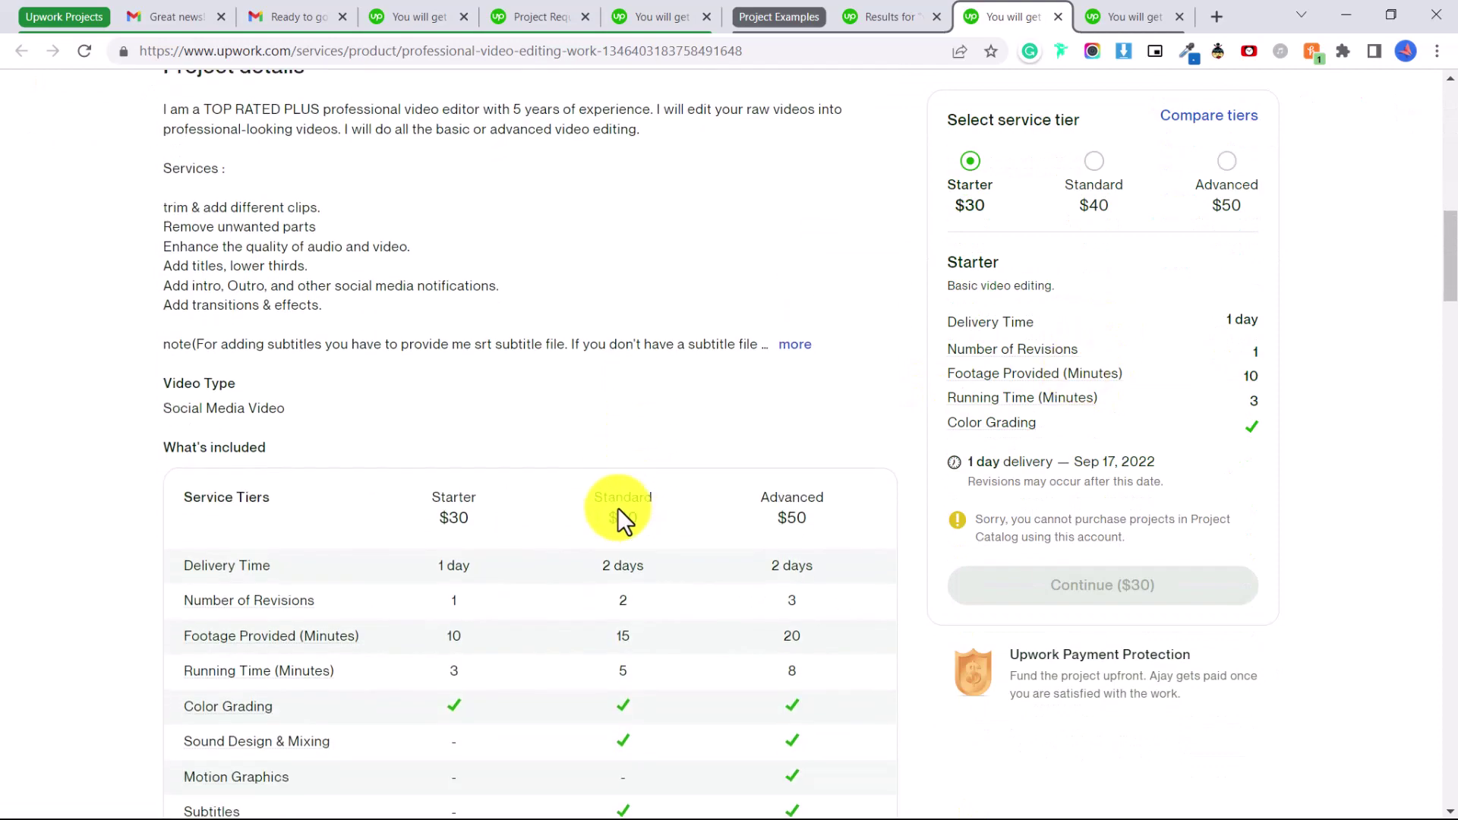
{"action": "scroll", "coordinate": [273, 445], "scroll_direction": "down", "scroll_amount": 15}
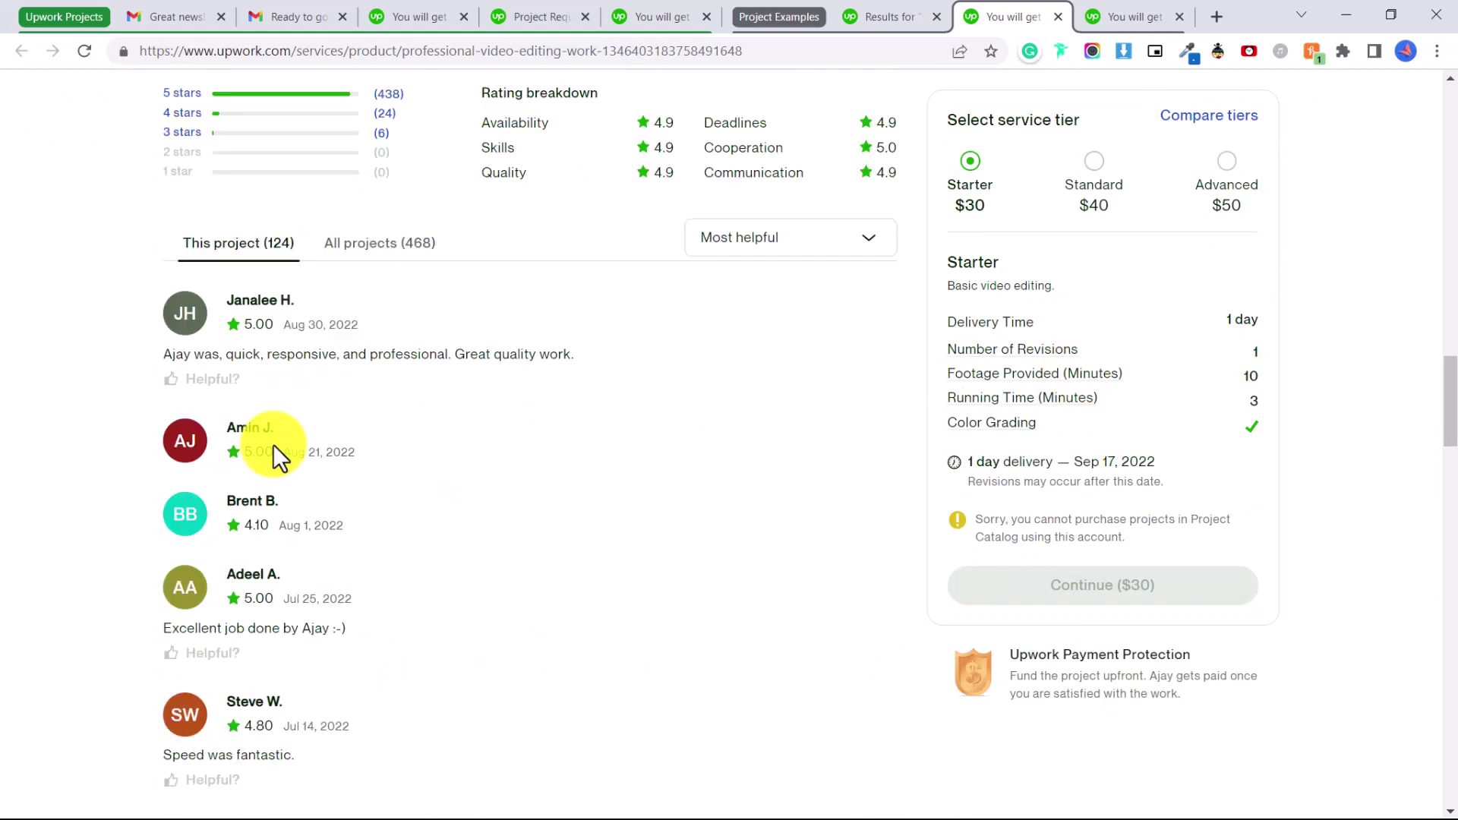
{"action": "scroll", "coordinate": [320, 449], "scroll_direction": "down", "scroll_amount": 2}
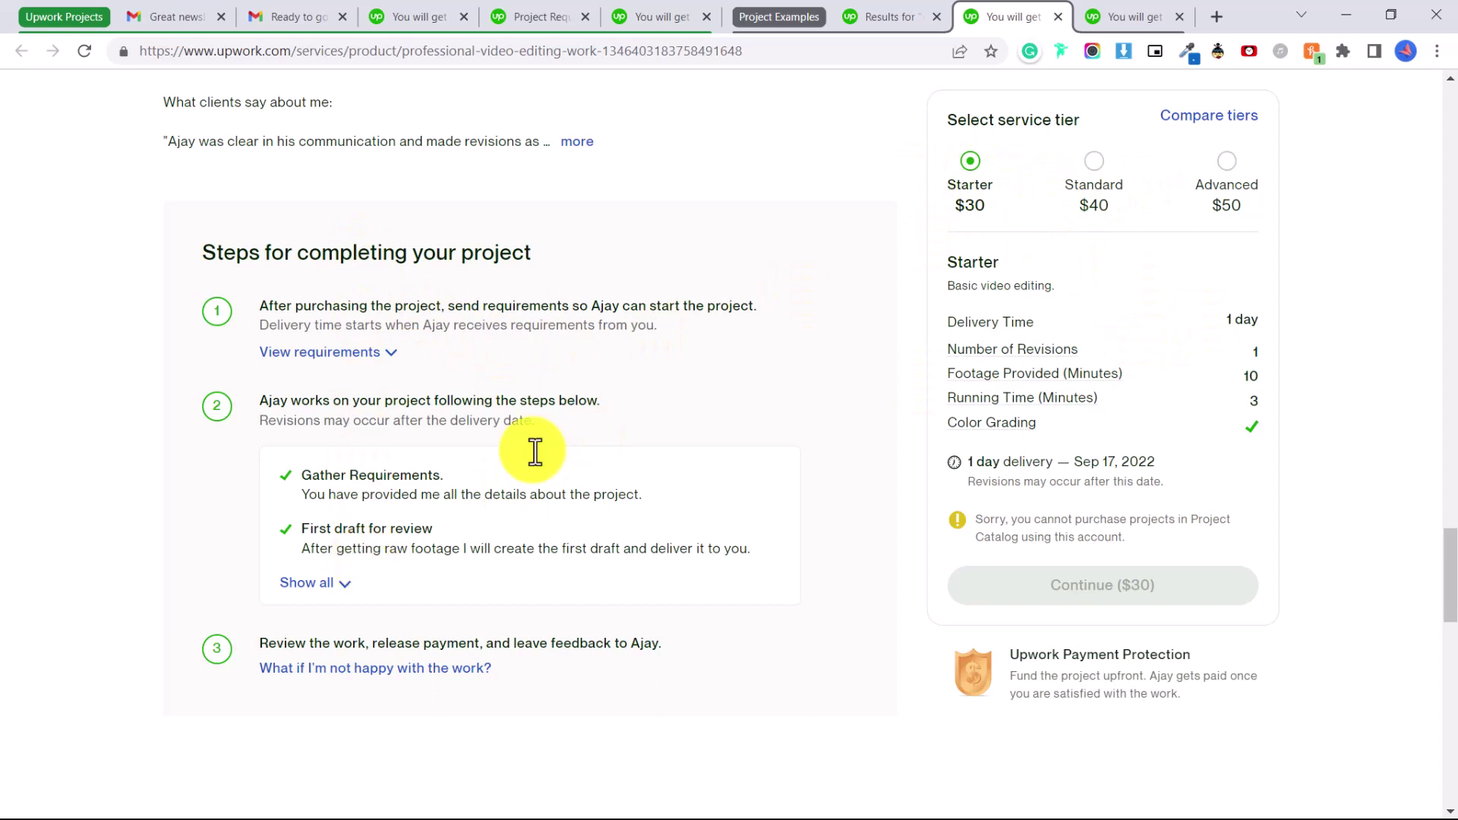
{"action": "key", "text": "ctrl+3"}
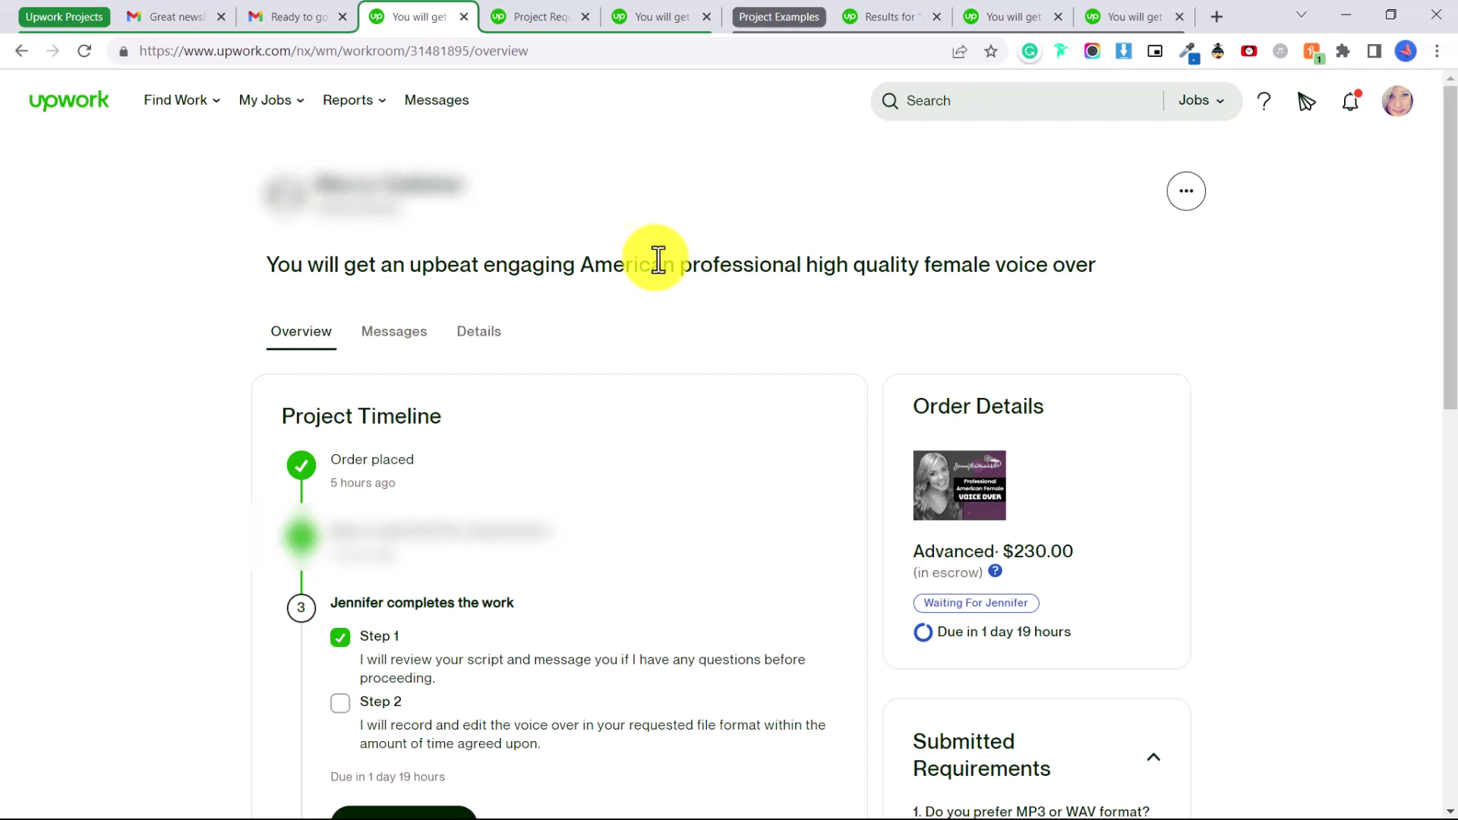
Show the order's message thread and its '...' menu of new-contract, refund and cancel actions
{"action": "left_click", "coordinate": [395, 334]}
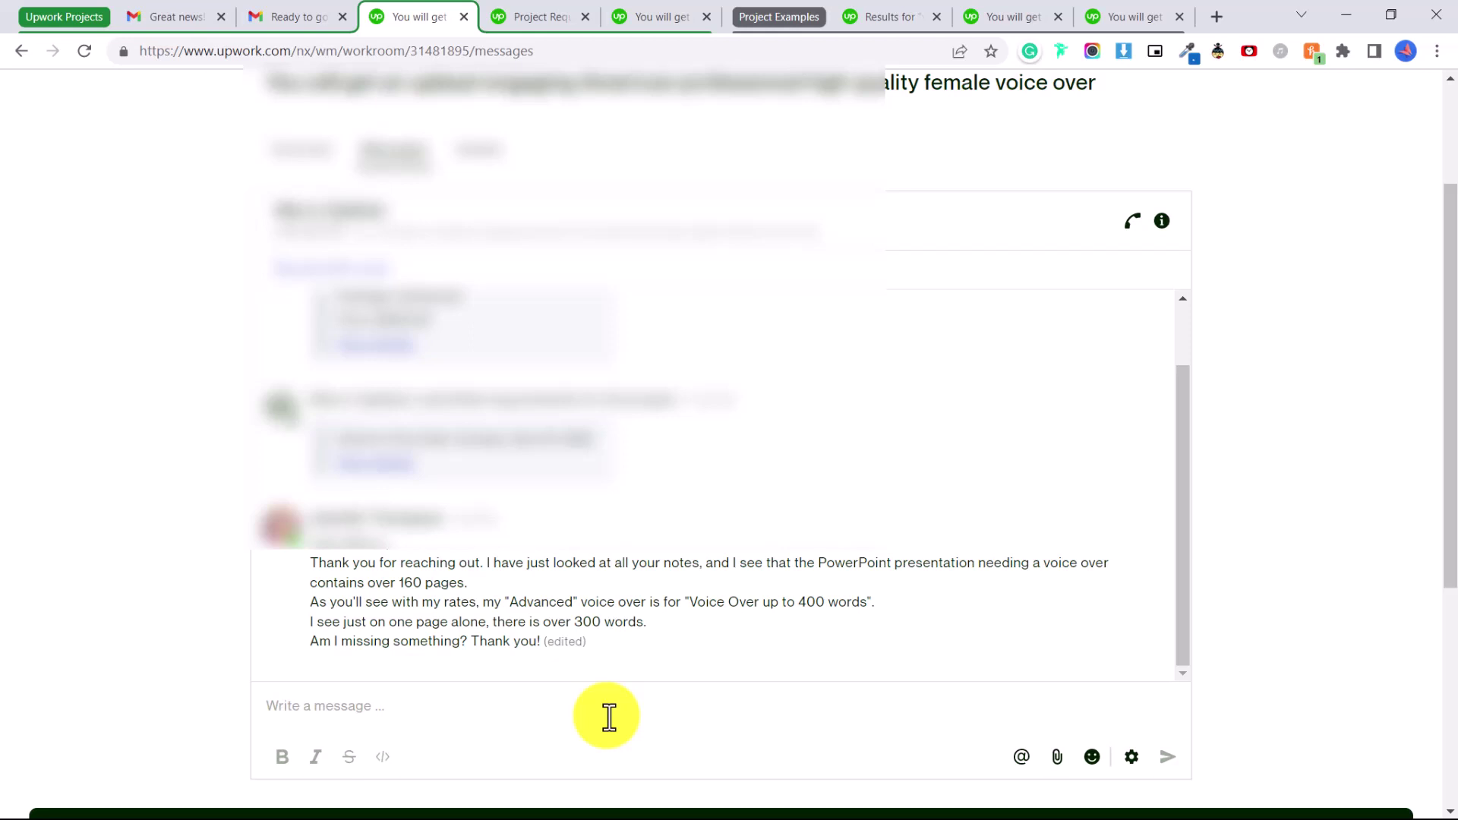
{"action": "scroll", "coordinate": [609, 717], "scroll_direction": "up", "scroll_amount": 3}
{"action": "left_click", "coordinate": [1192, 125]}
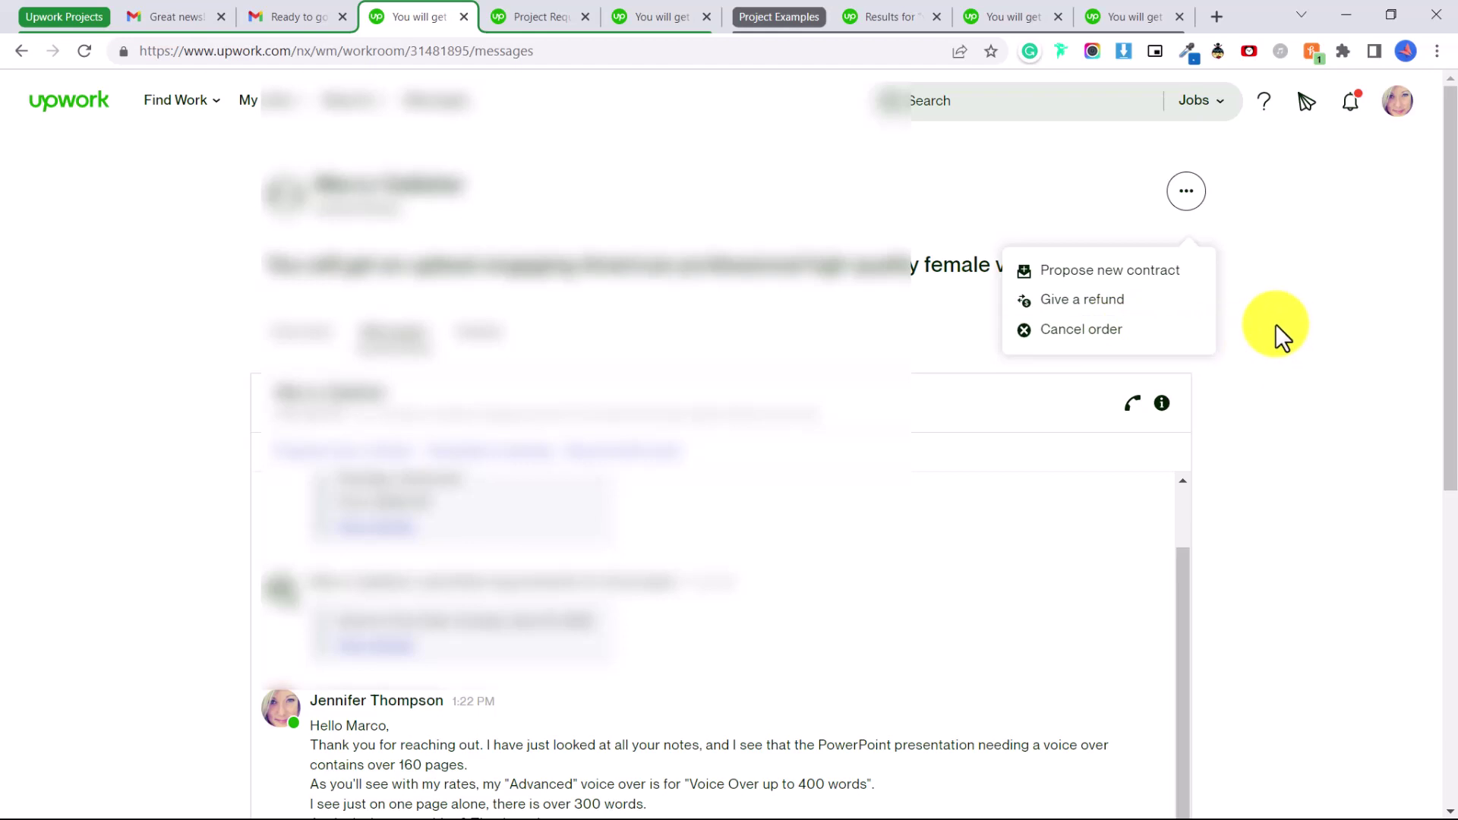
Return to the workroom Overview showing Advanced $230.00 in escrow, due in 1 day 19 hours
{"action": "left_click", "coordinate": [1220, 315]}
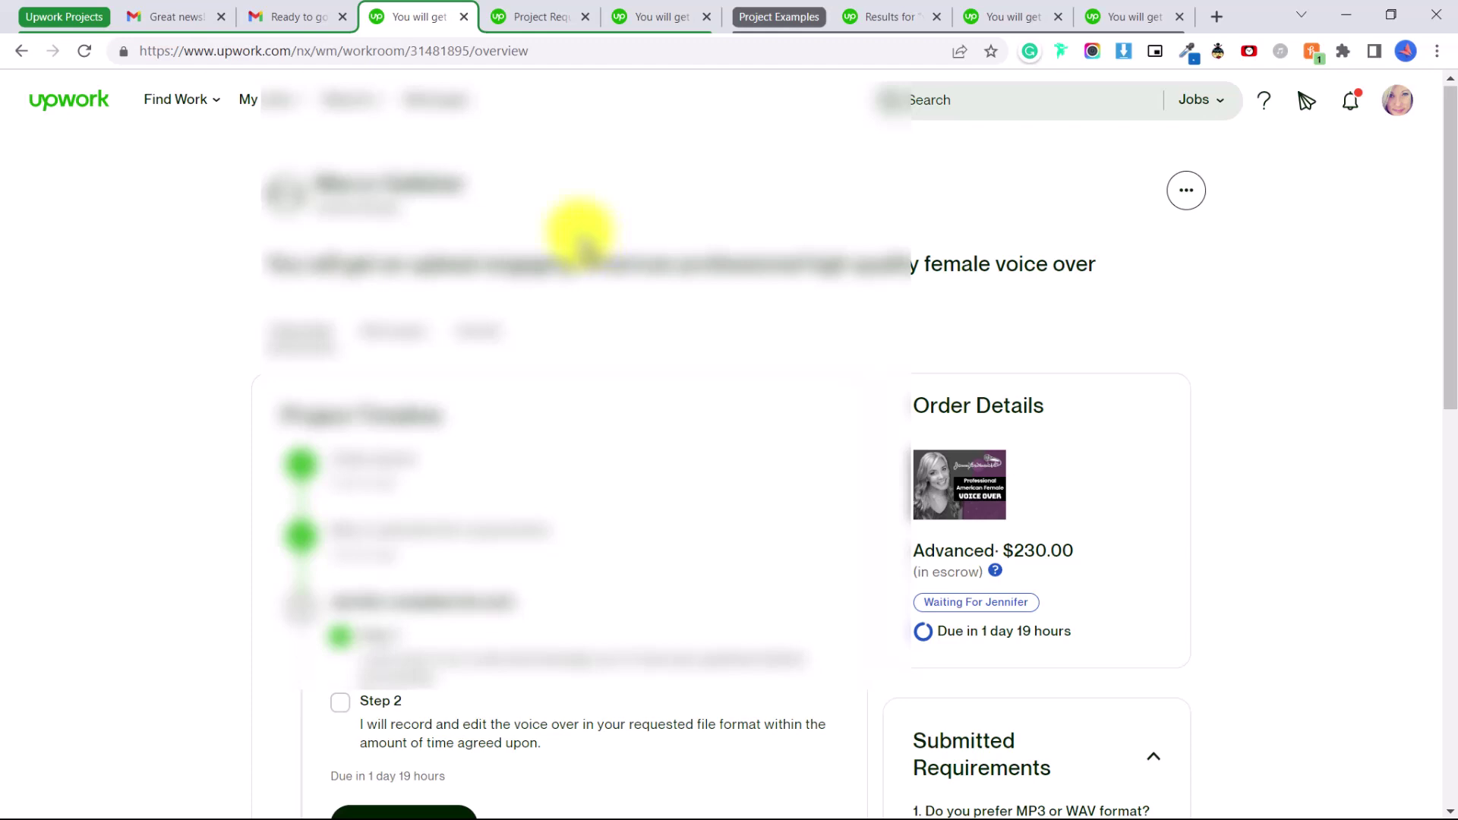
{"action": "mouse_move", "coordinate": [269, 107]}
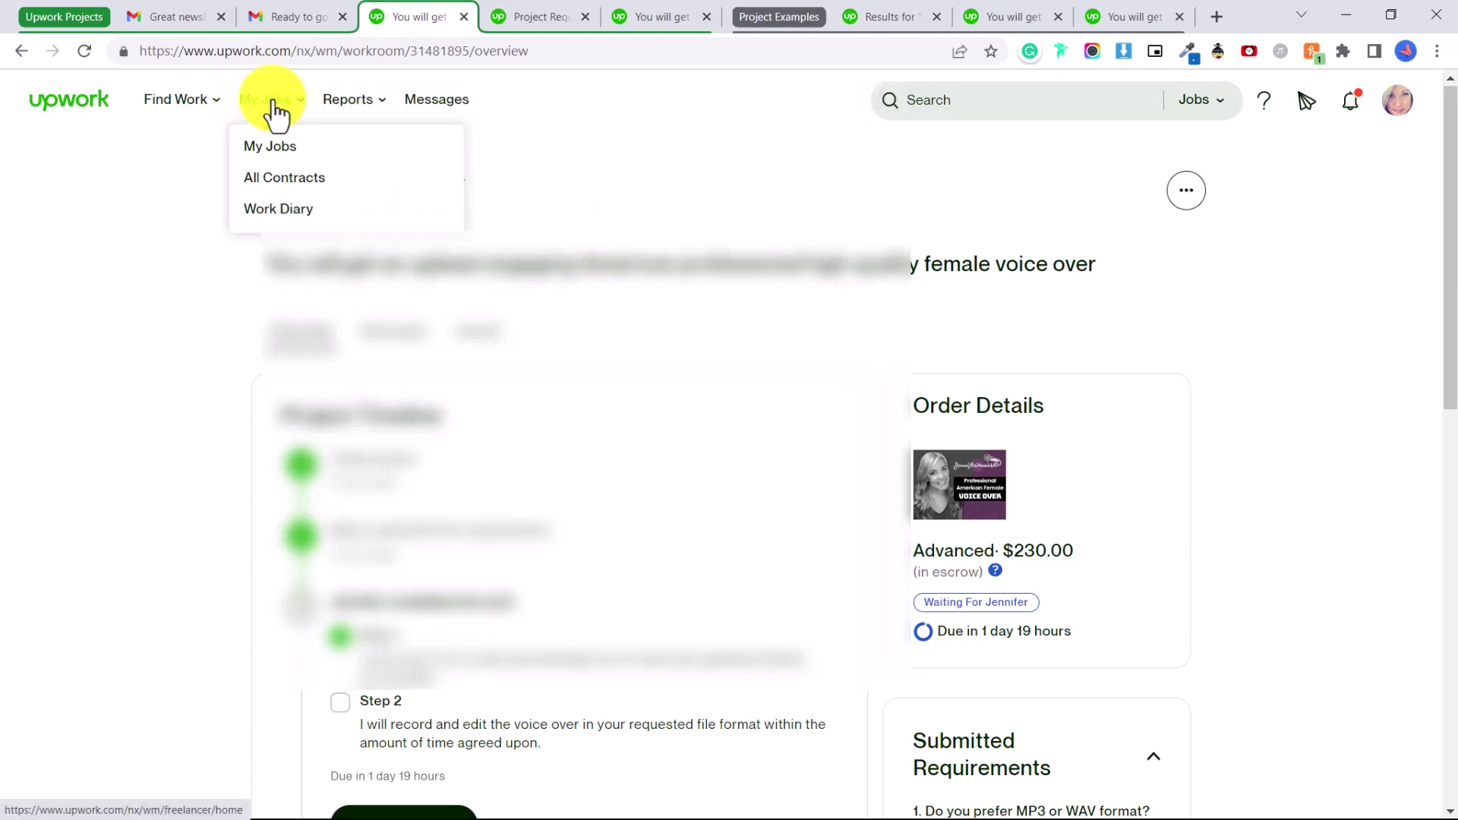
Open My Jobs and filter active contracts to Hourly (1), then Active Milestones (1)
{"action": "left_click", "coordinate": [293, 161]}
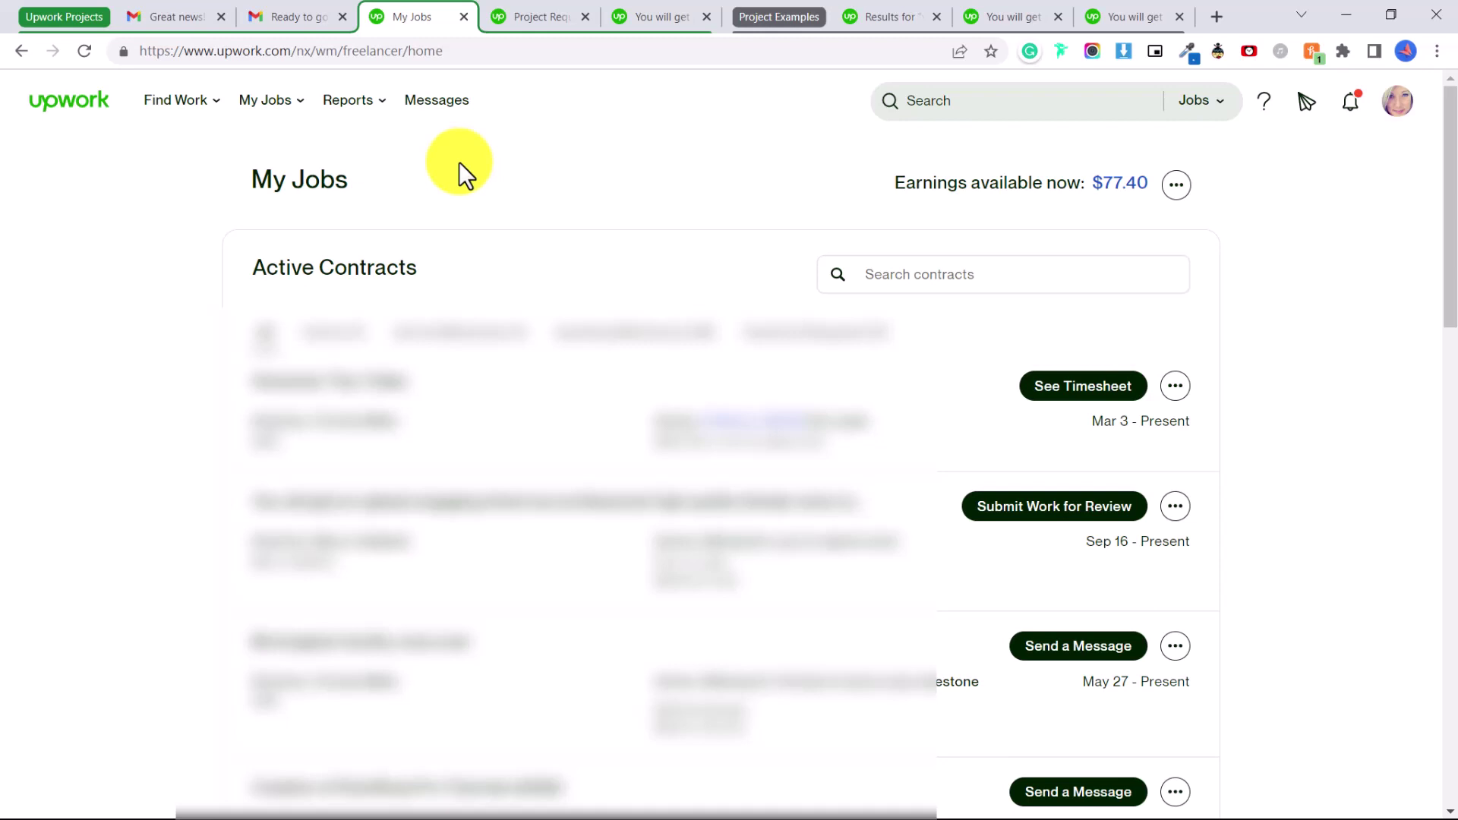
{"action": "left_click", "coordinate": [340, 334]}
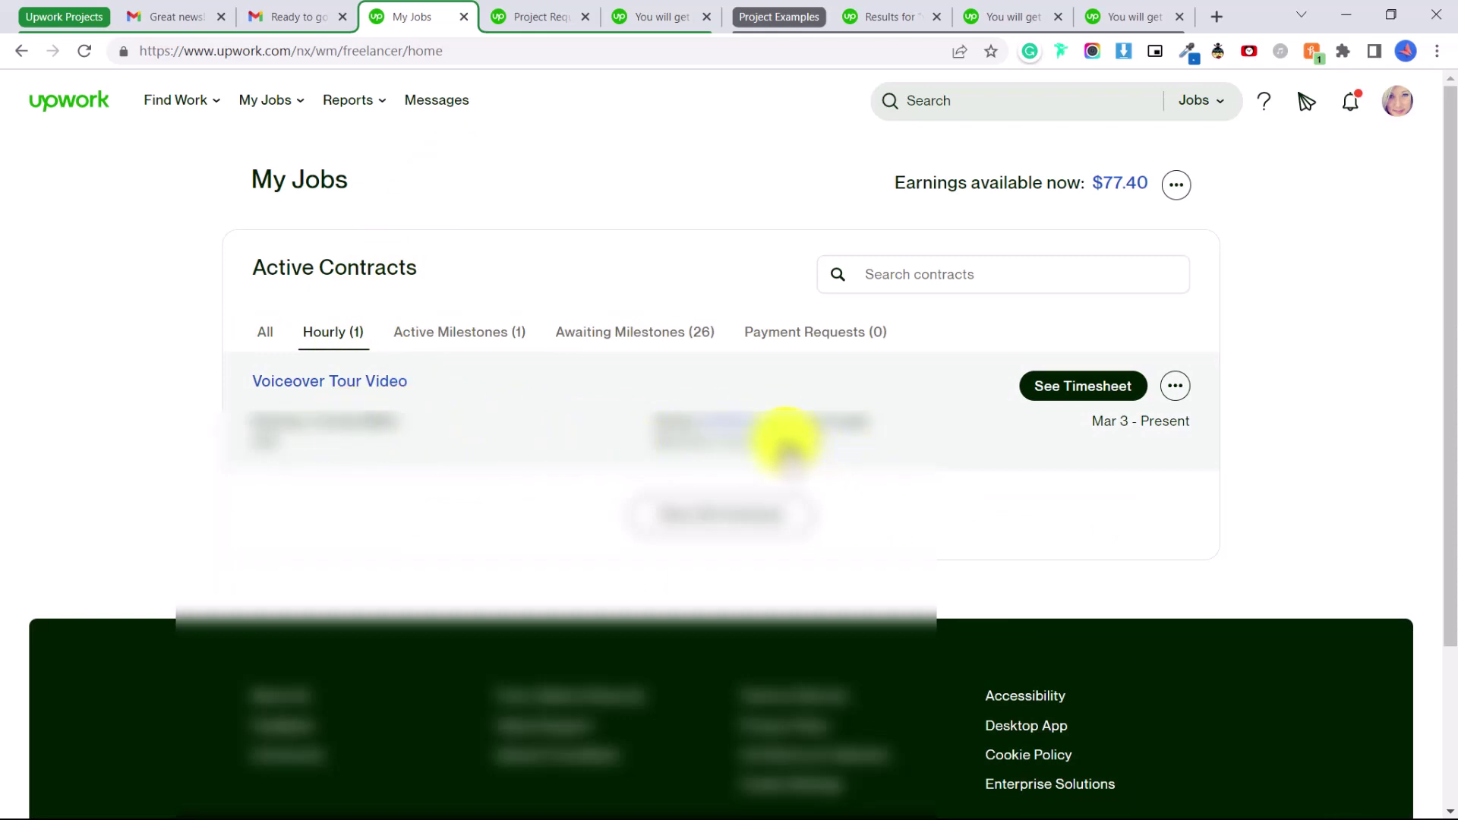
{"action": "left_click", "coordinate": [493, 338]}
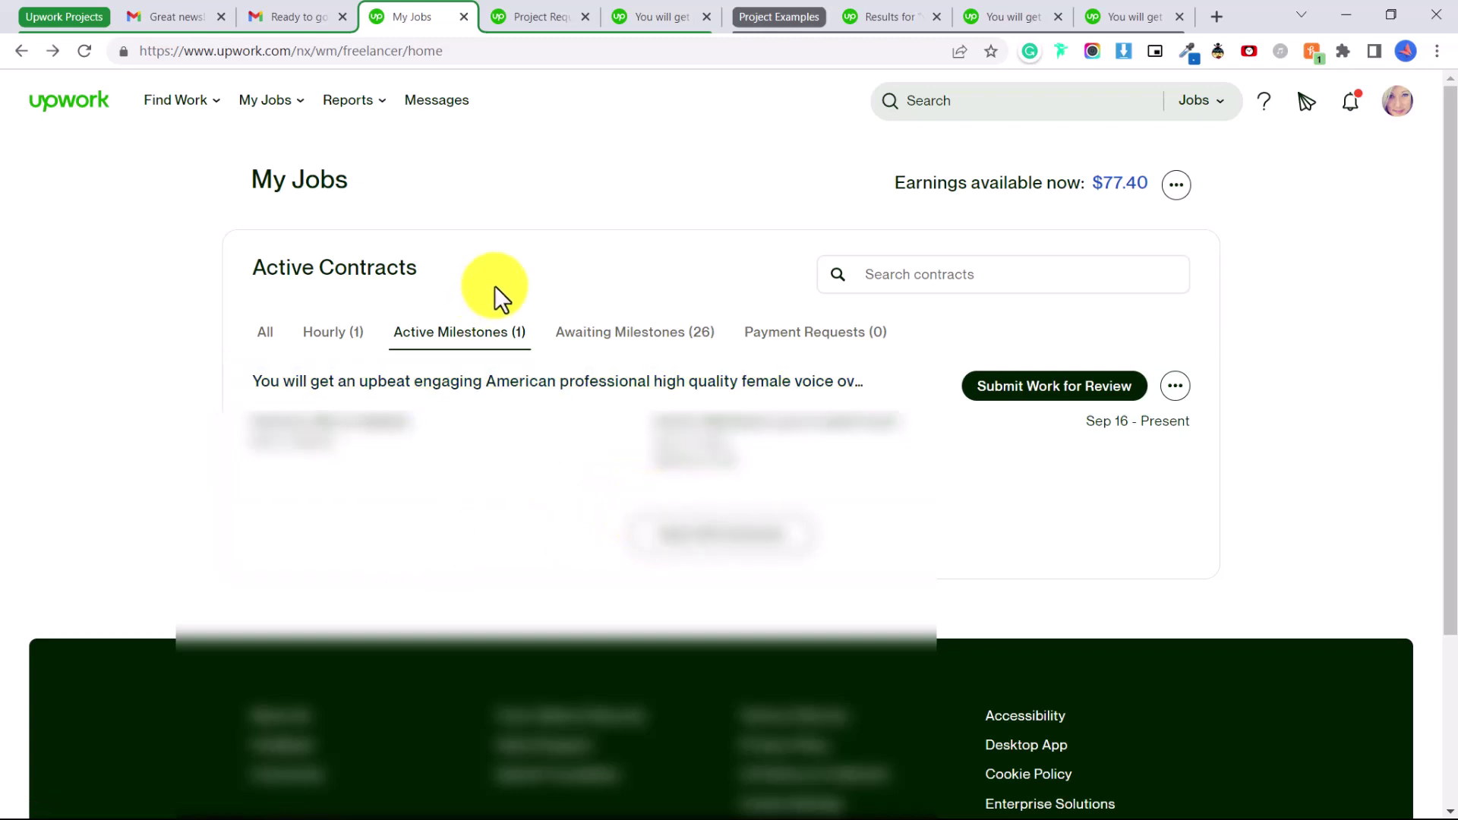
{"action": "mouse_move", "coordinate": [205, 117]}
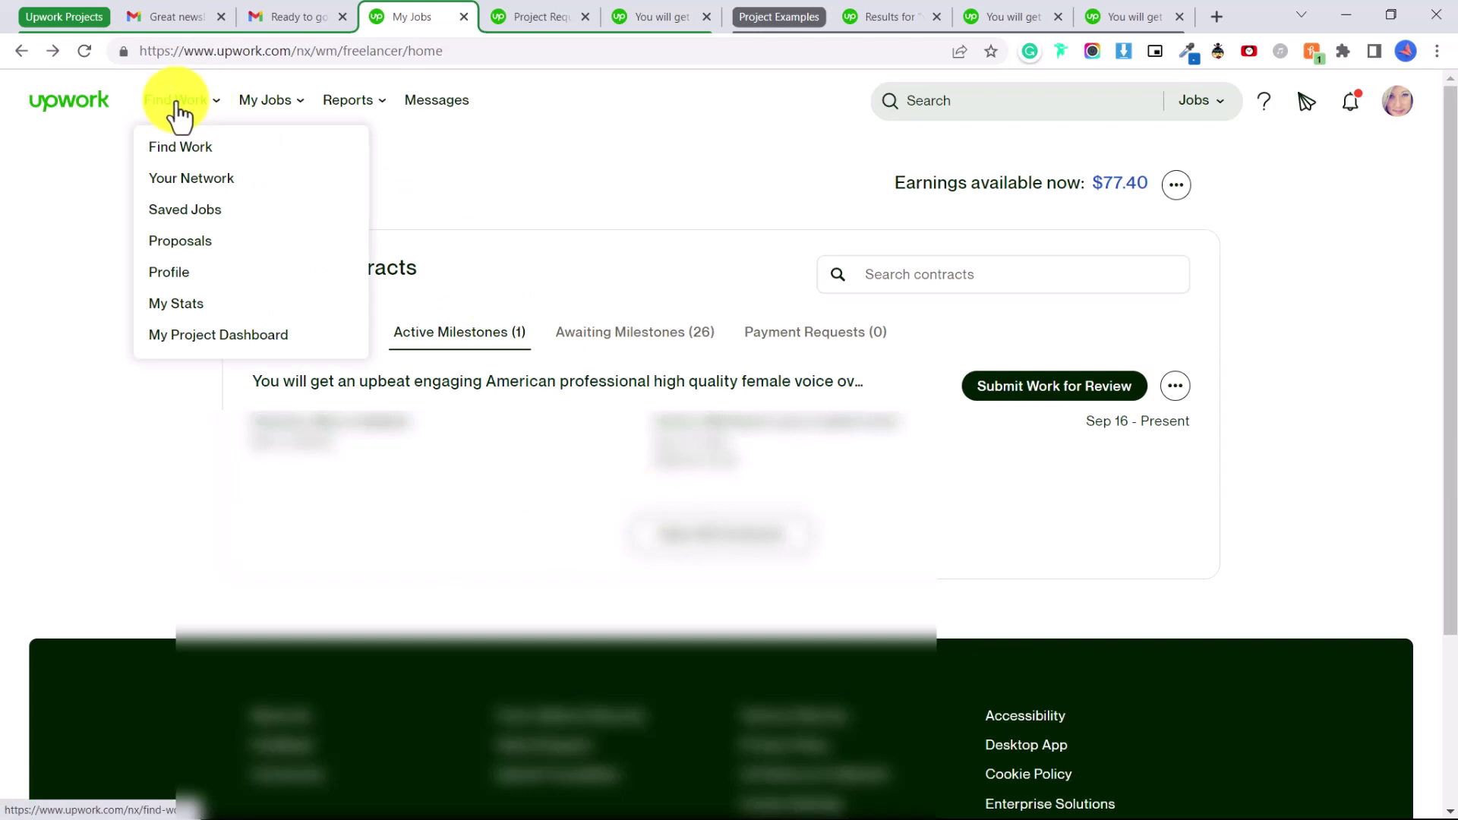
Go to My Project Dashboard and flip the voice-over project's Visible toggle to prompt 'Turn off this project?'
{"action": "left_click", "coordinate": [228, 341]}
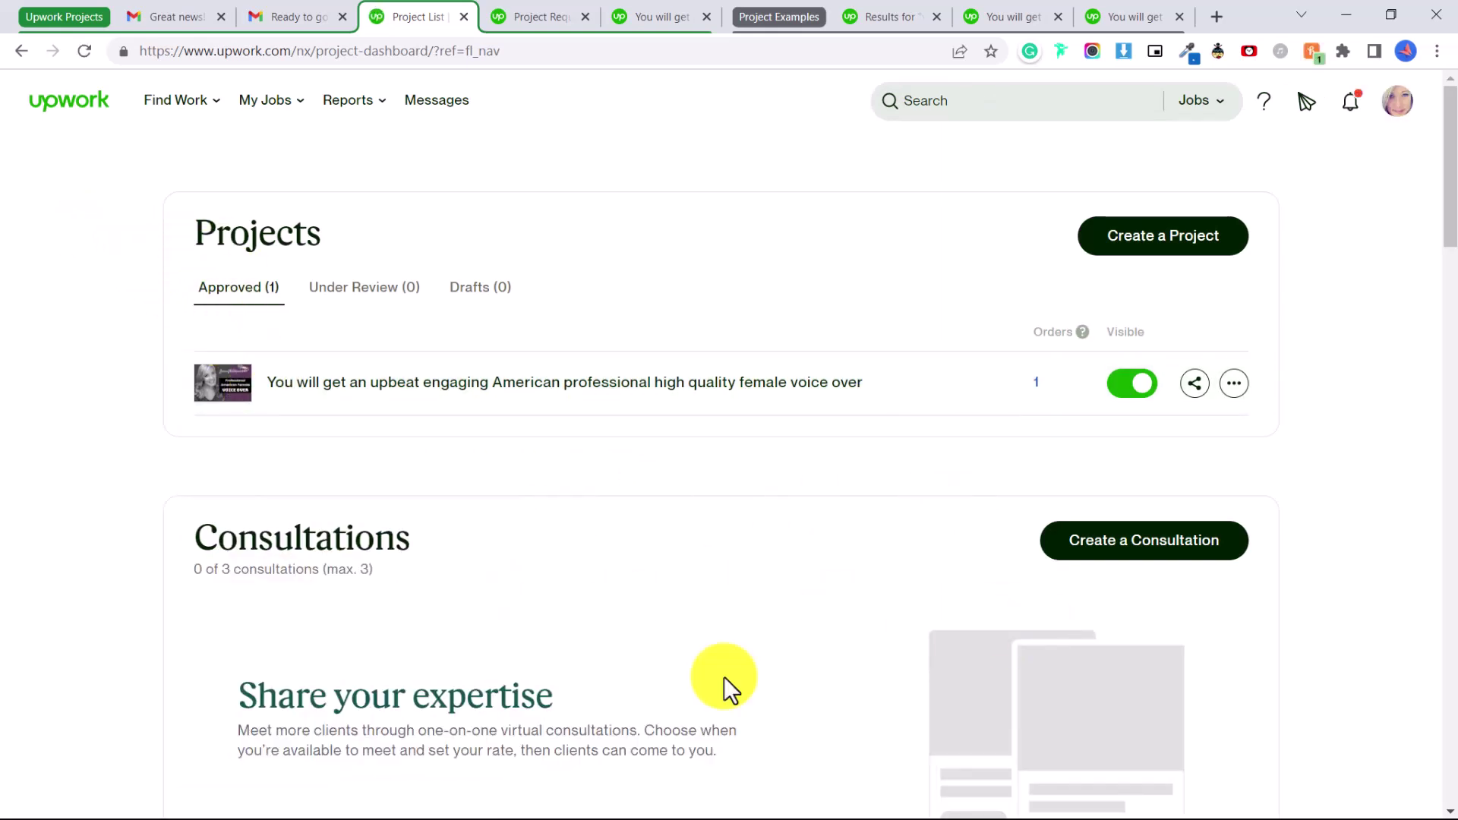
{"action": "mouse_move", "coordinate": [1082, 334]}
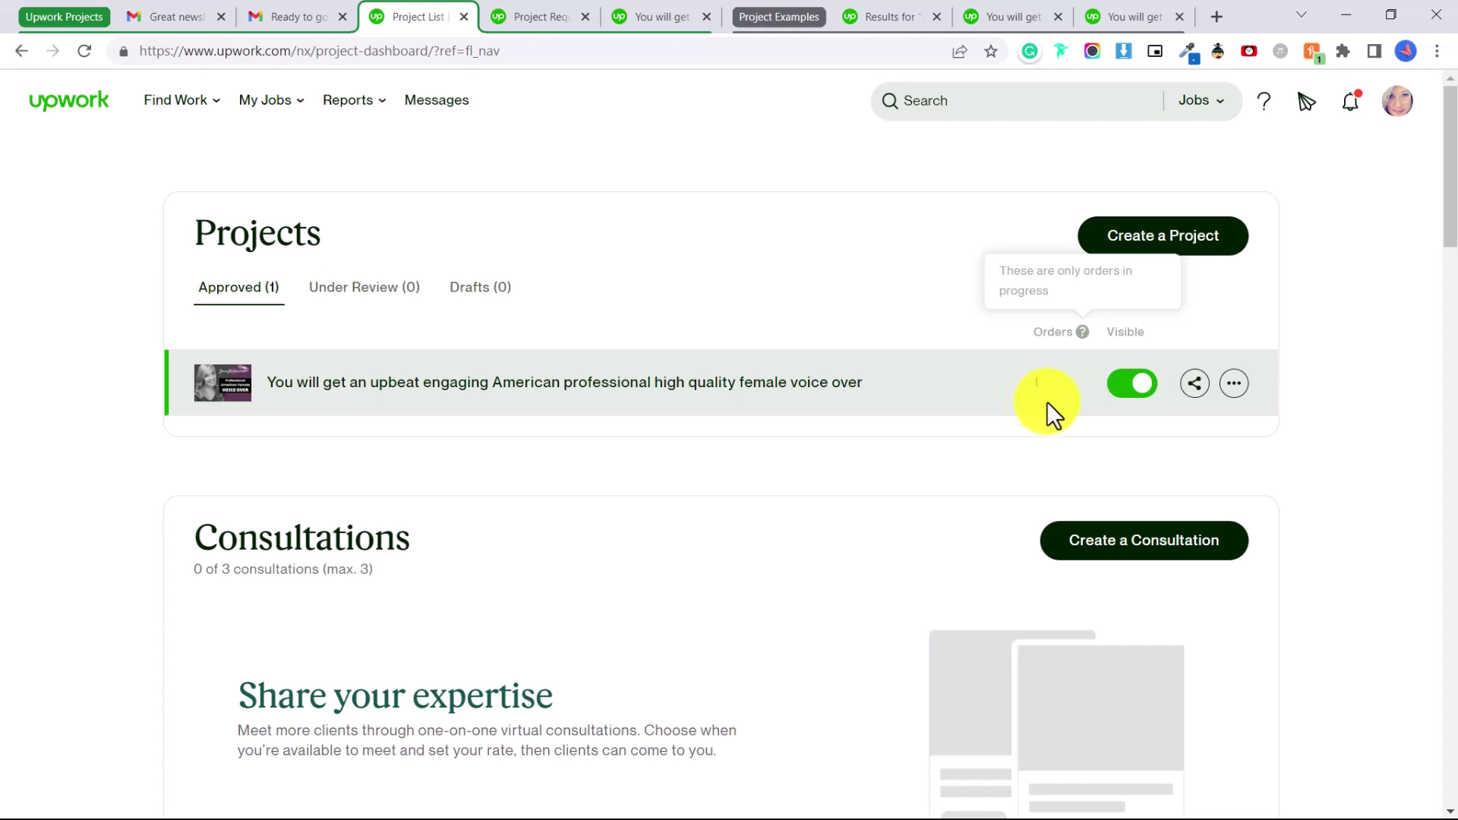
{"action": "left_click", "coordinate": [1128, 391]}
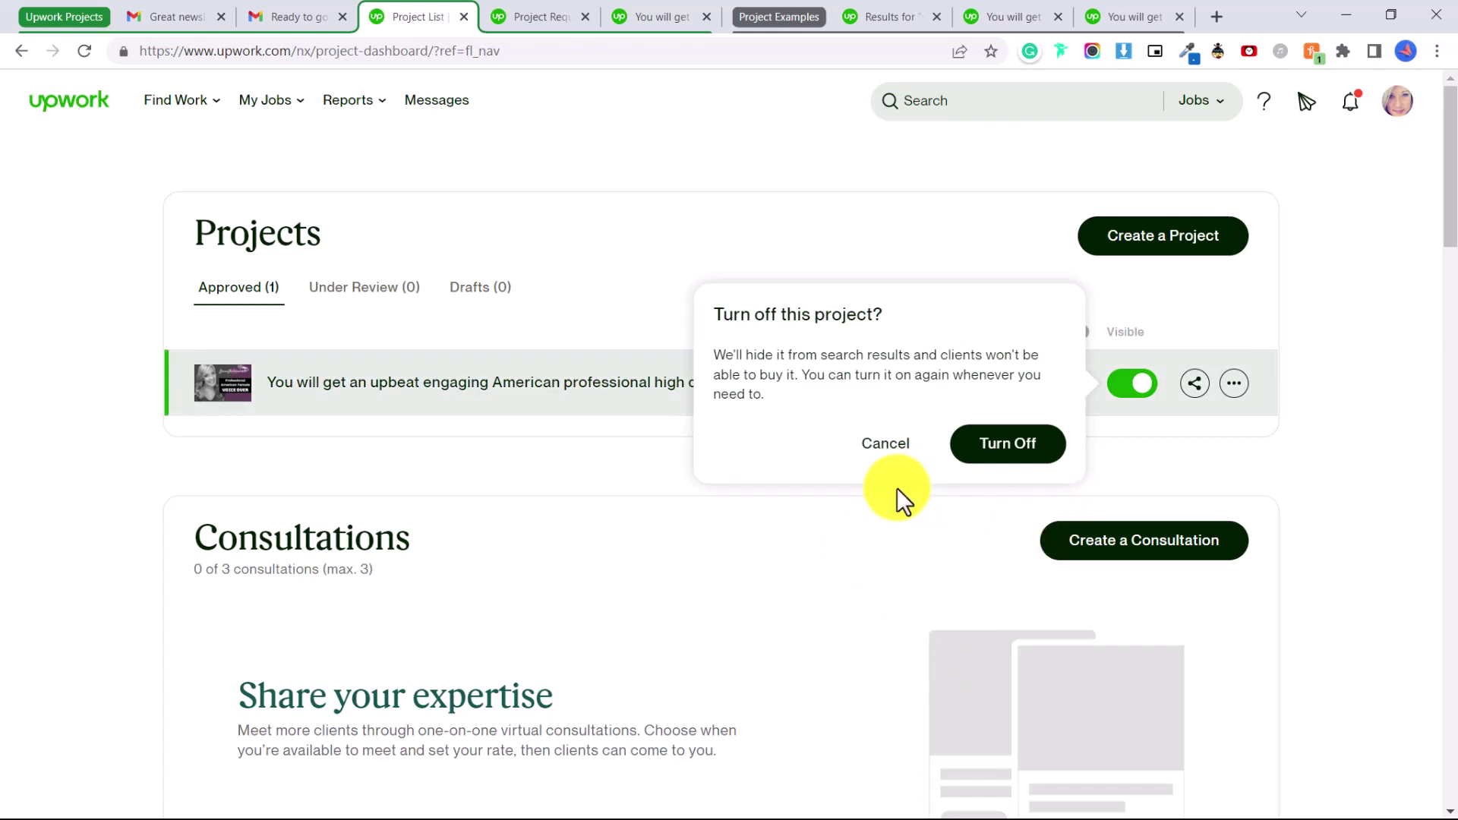
Cancel the turn-off so the voice-over project stays visible, then show its Preview, Edit, Delete and Share menu
{"action": "left_click", "coordinate": [888, 448]}
{"action": "left_click", "coordinate": [1237, 386]}
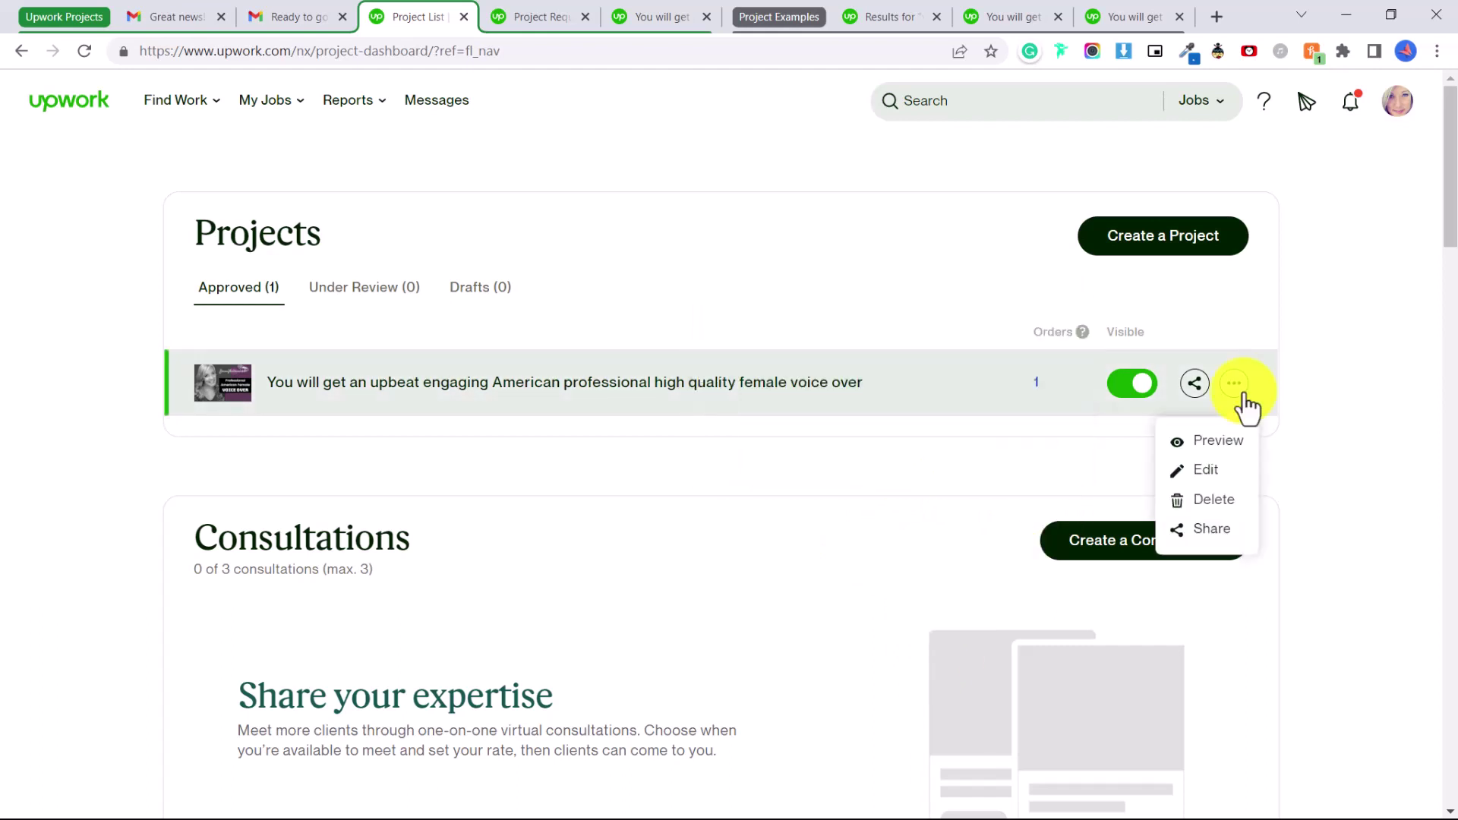
{"action": "left_click", "coordinate": [1343, 390]}
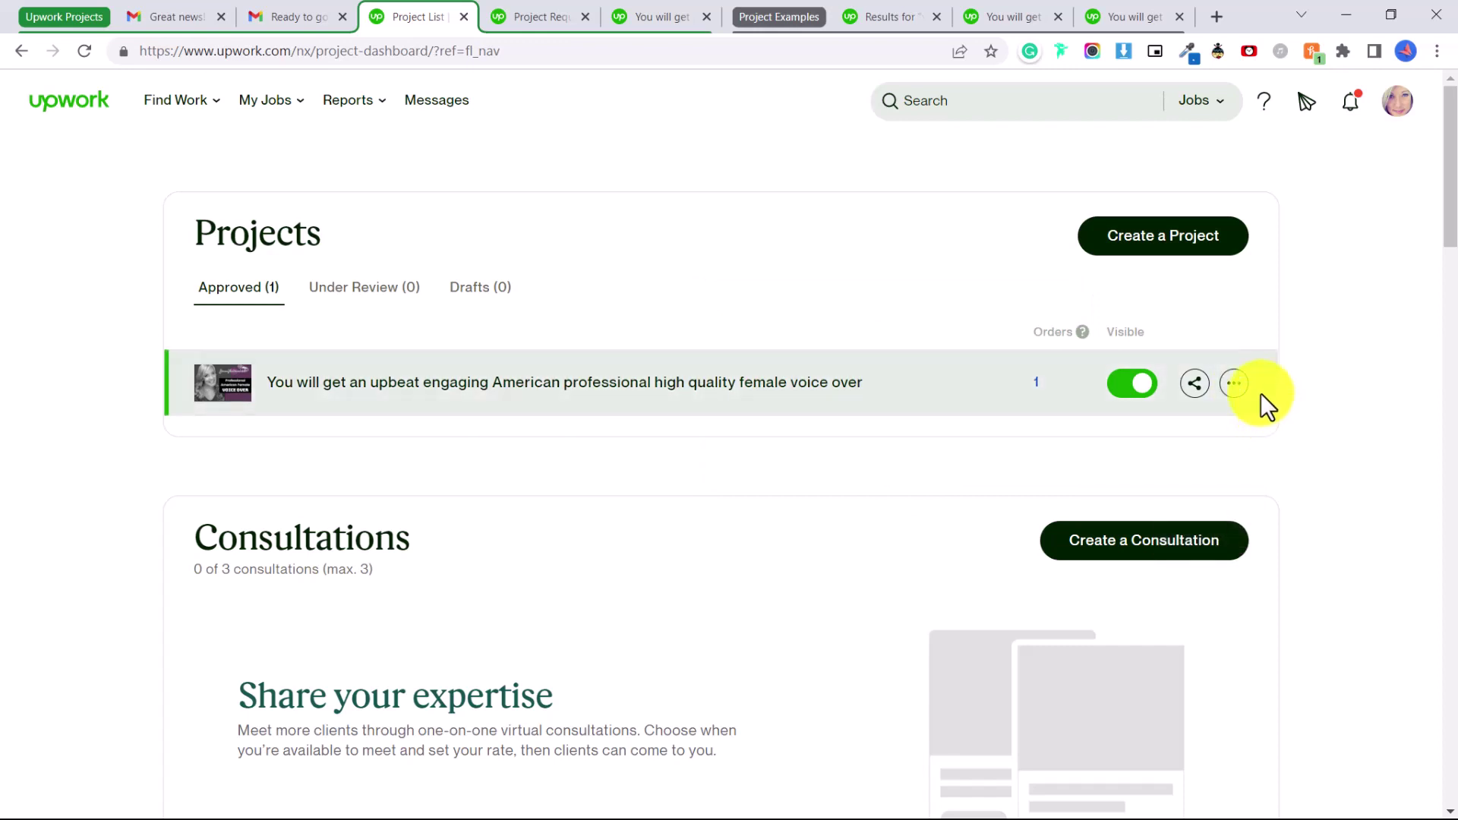
{"action": "left_click", "coordinate": [1235, 395]}
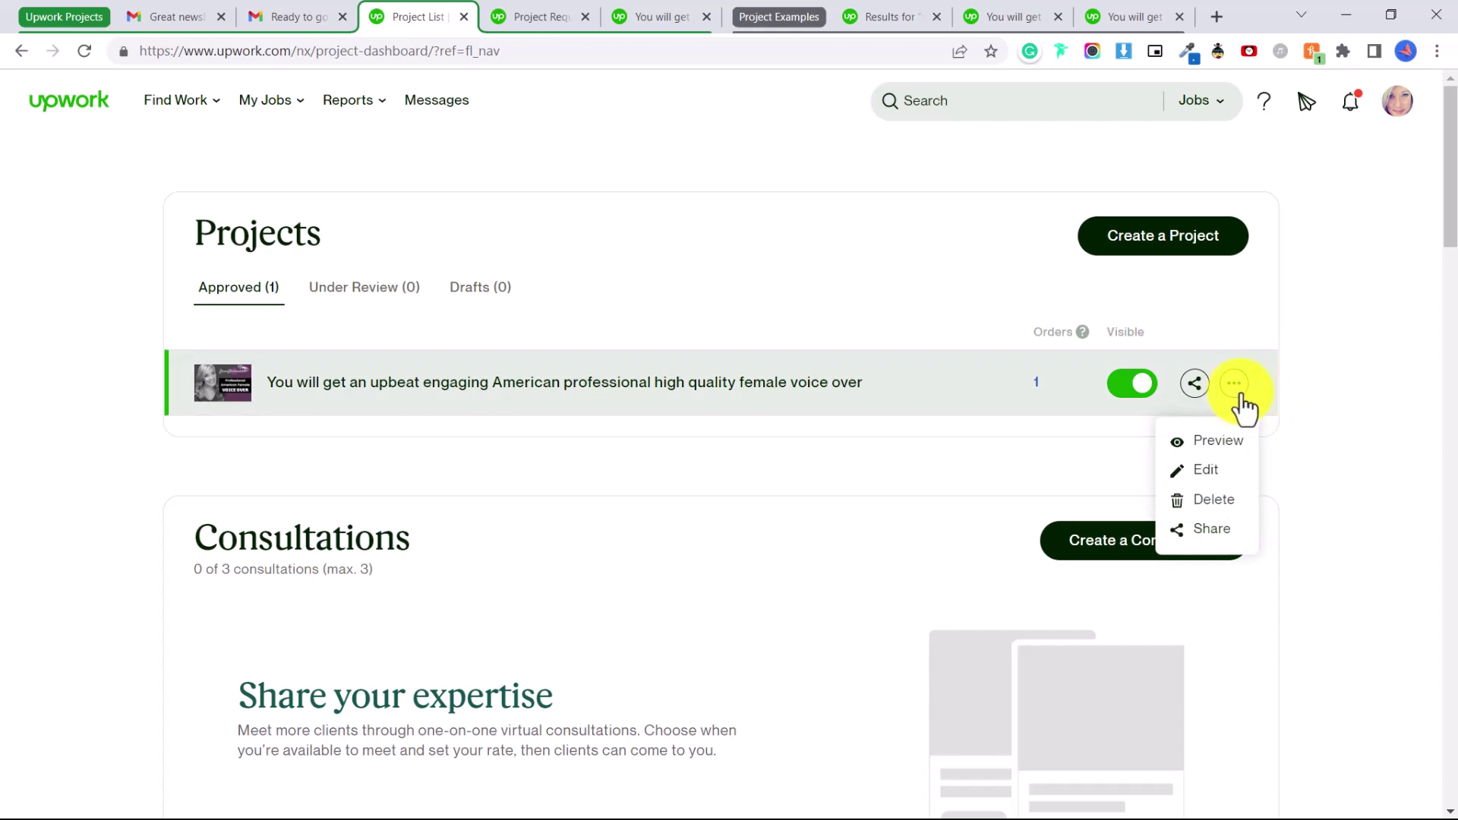